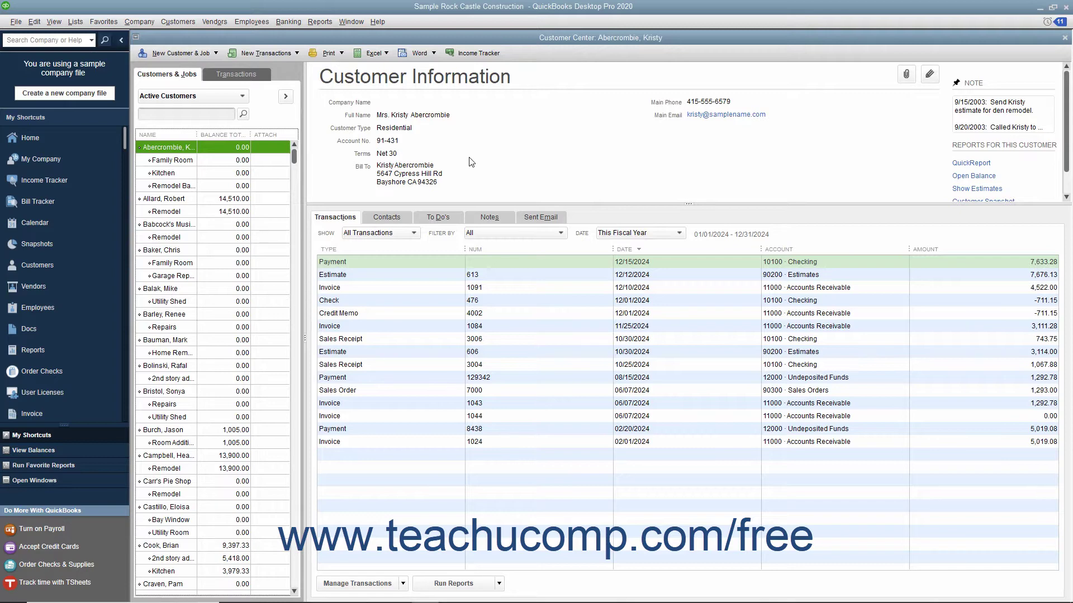
Browse the customers and jobs list, viewing the first customer's Family Room job and that customer's own record
left_click(187, 75)
scroll(223, 262, "down", 5)
scroll(223, 265, "up", 5)
left_click(184, 162)
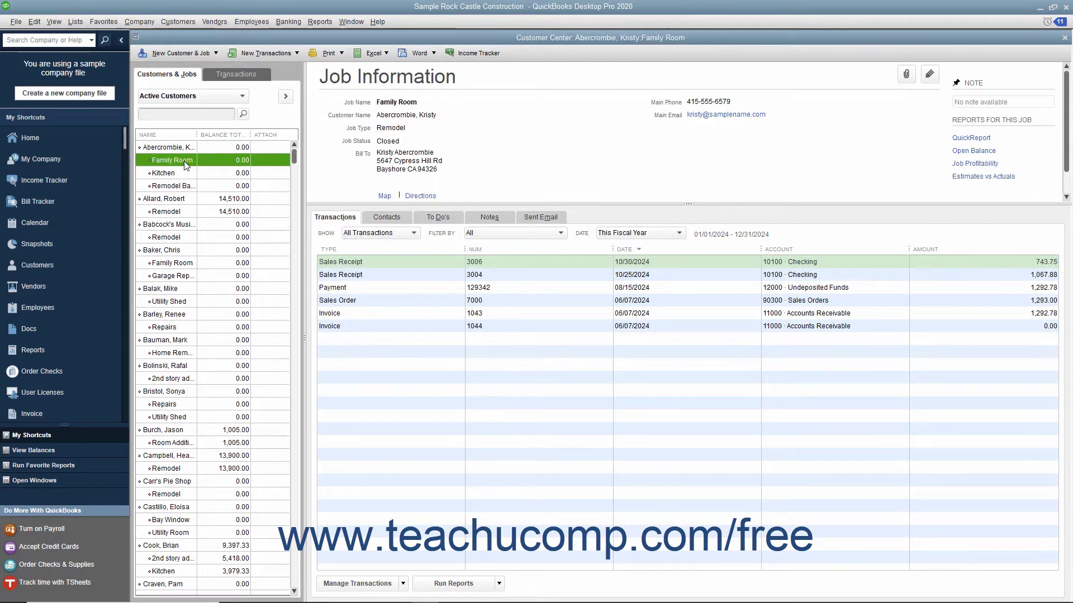
left_click(182, 147)
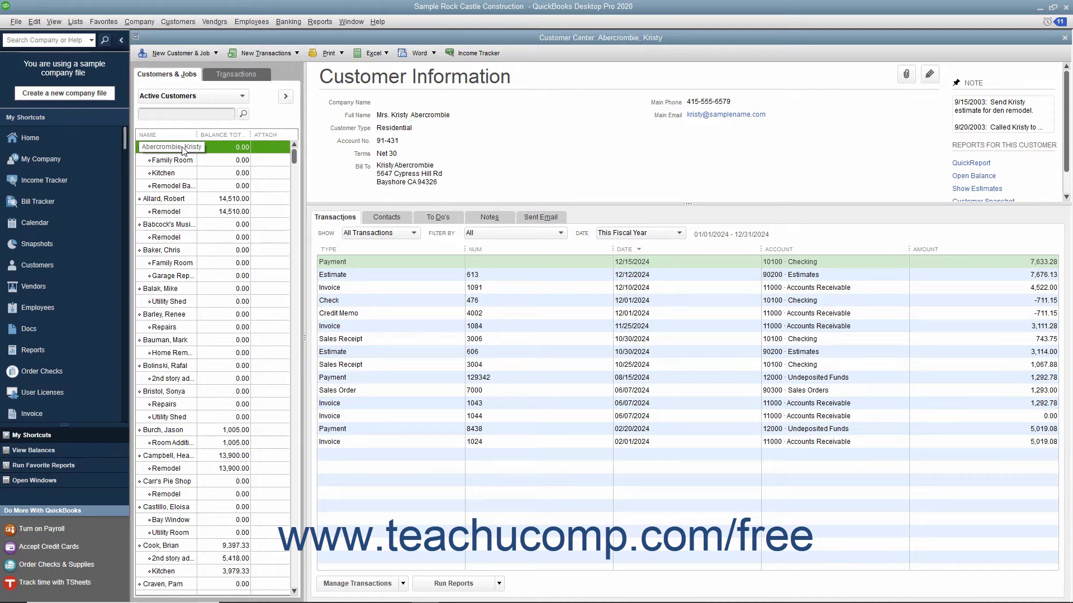
Close the Customer Center and open it again from the Home page
left_click(1065, 38)
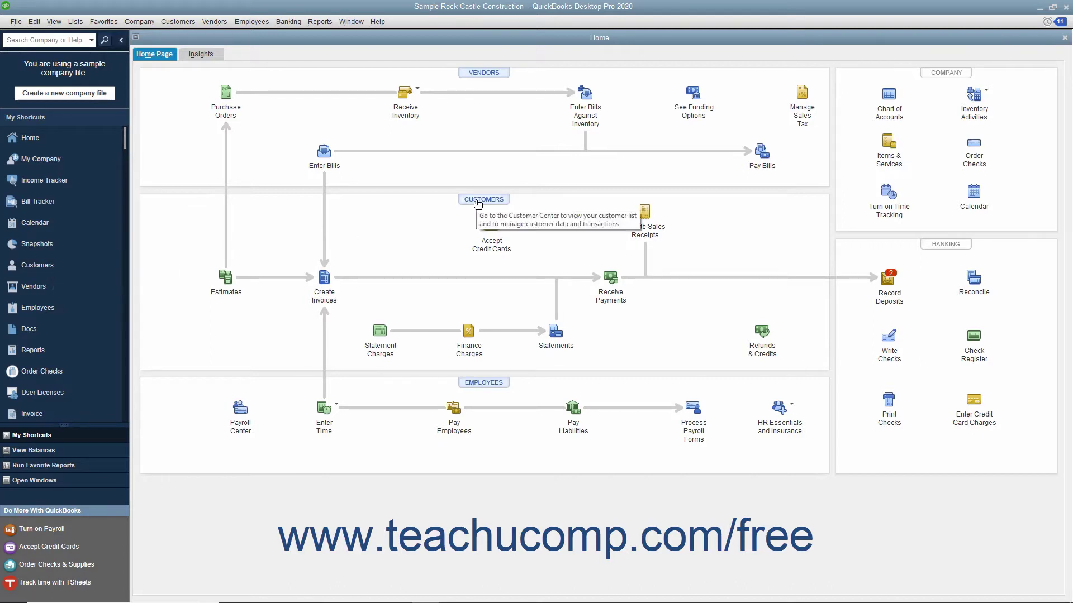
left_click(178, 22)
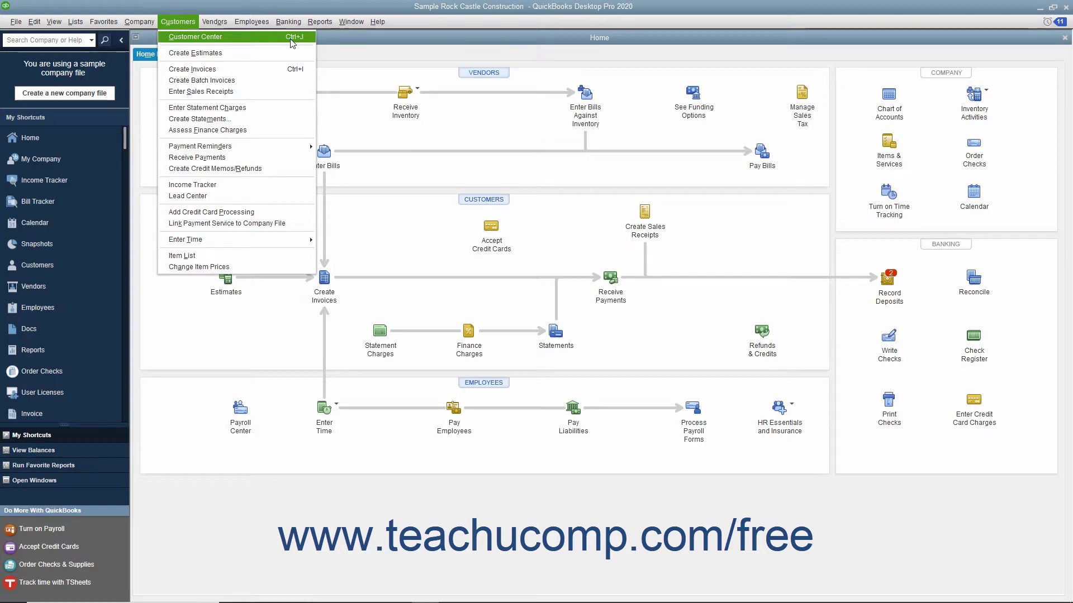
left_click(269, 40)
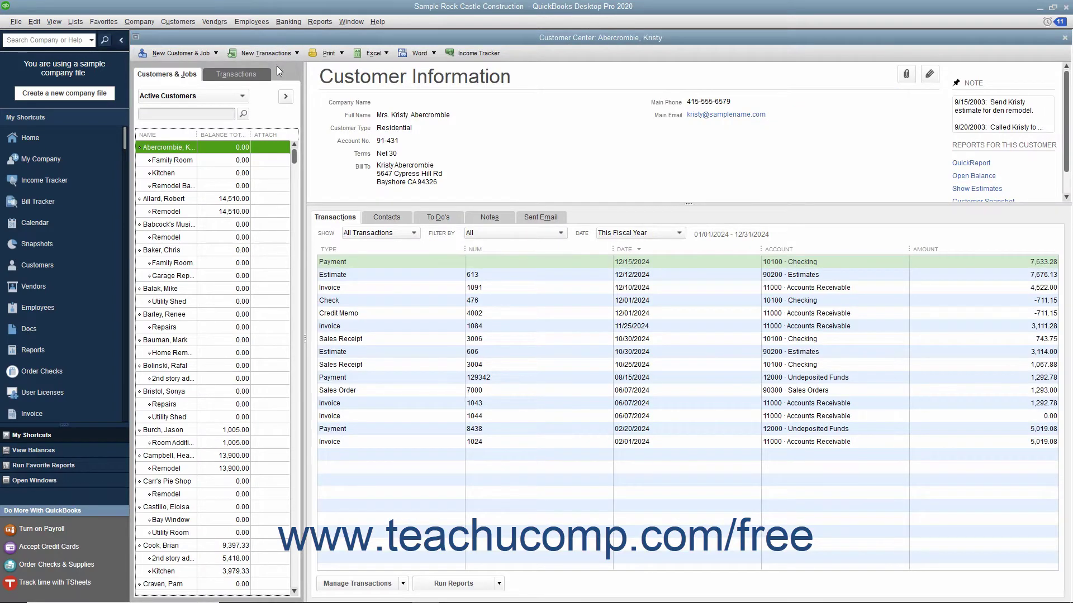
Start a new customer record, enter the customer name, and view the opening balance date calendar without changing the date
left_click(194, 54)
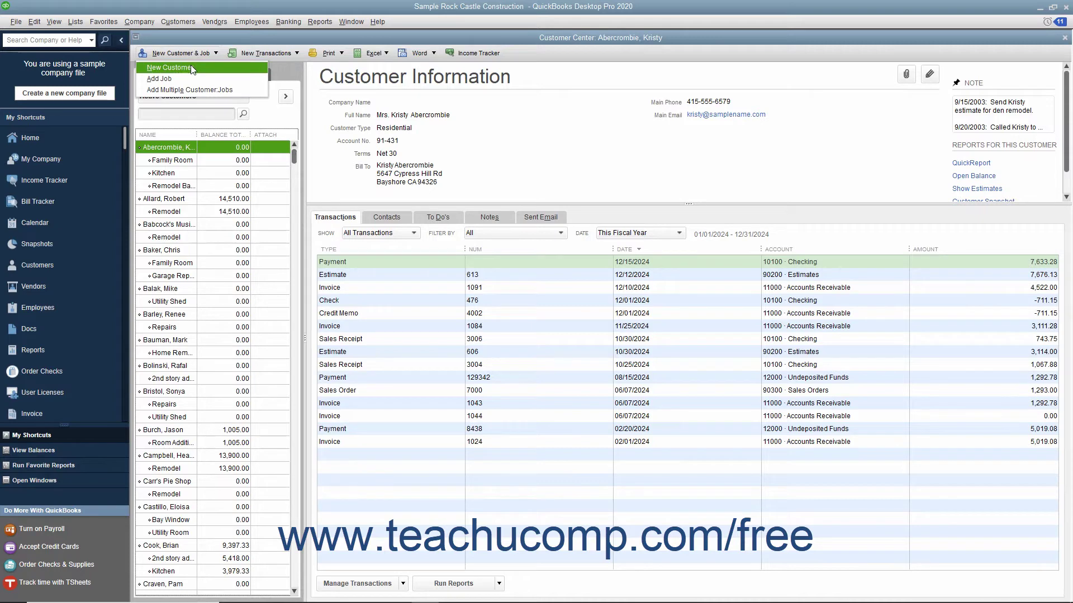
left_click(192, 67)
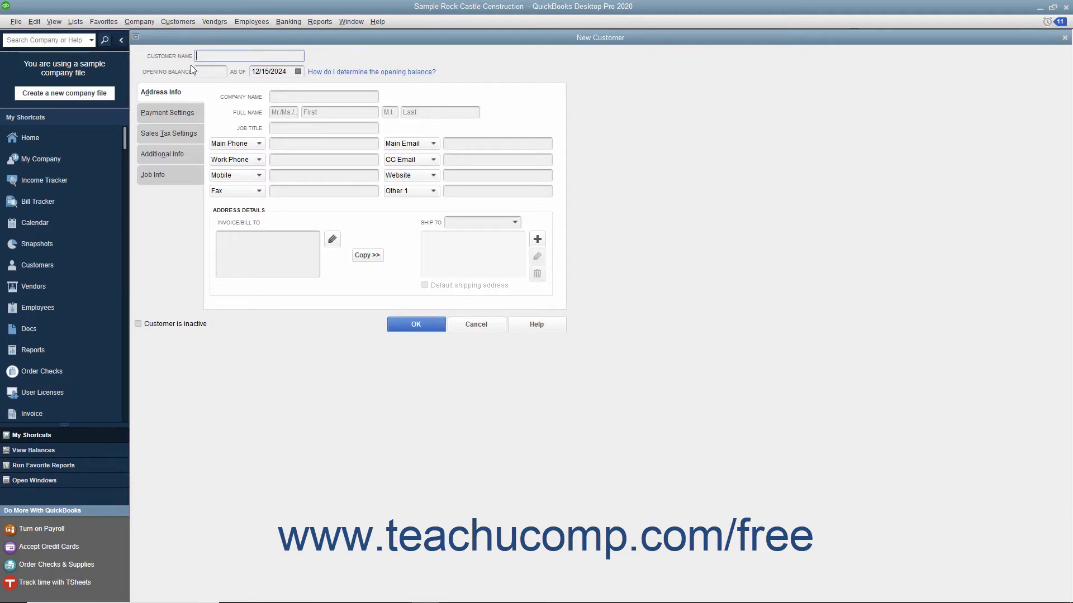
left_click(221, 52)
type("Doe, Jon")
left_click(212, 71)
left_click(298, 71)
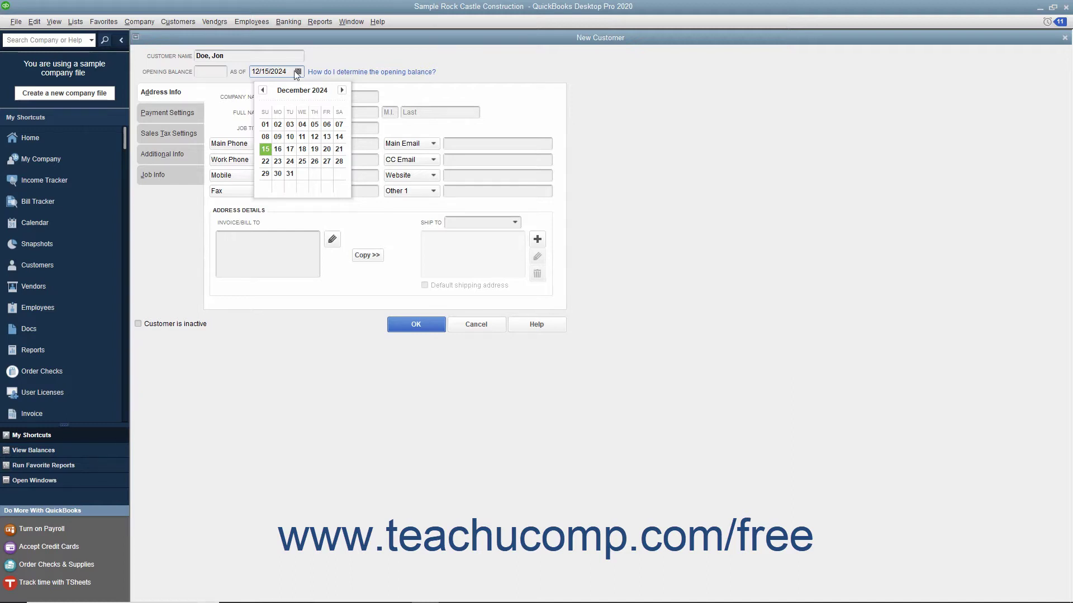
left_click(223, 73)
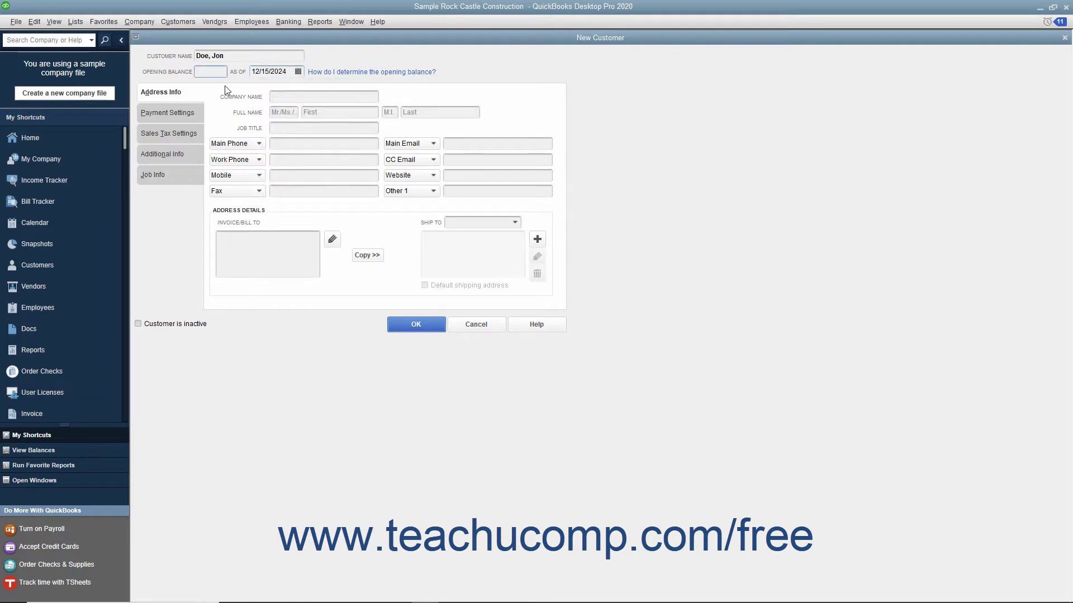
Fill in the customer's title, first name, middle initial and last name in the address information, leaving company name and job title blank
left_click(179, 96)
left_click(281, 97)
left_click(279, 109)
type("Mr.")
key("Tab")
type("Jon")
key("Tab")
type("Q")
key("Tab")
type("Doe")
left_click(274, 128)
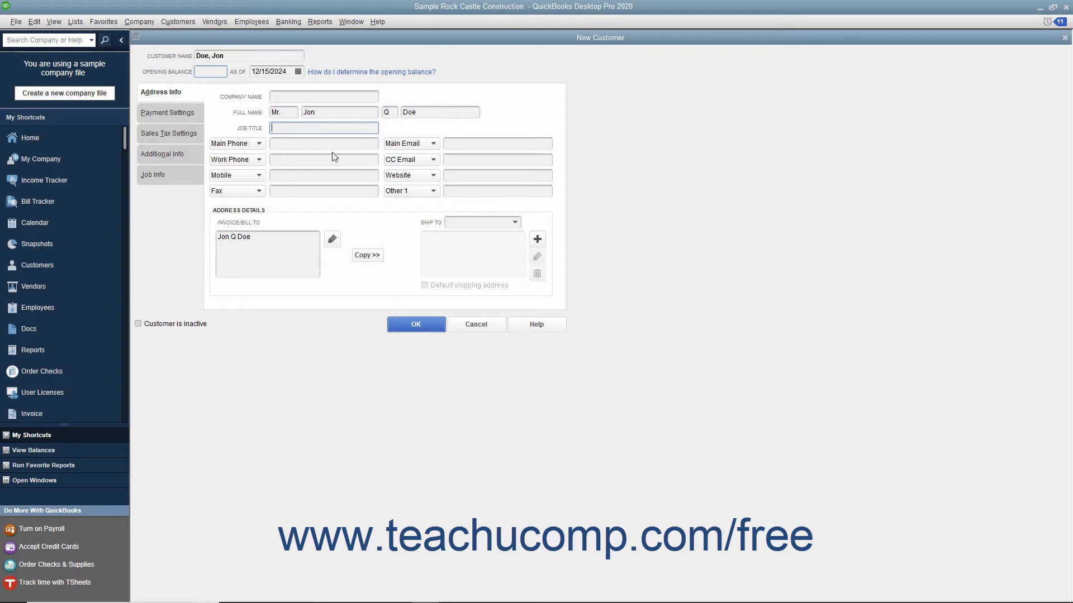
Review the contact field types available for Main Phone, keep that type, and enter the customer's main phone number
left_click(259, 145)
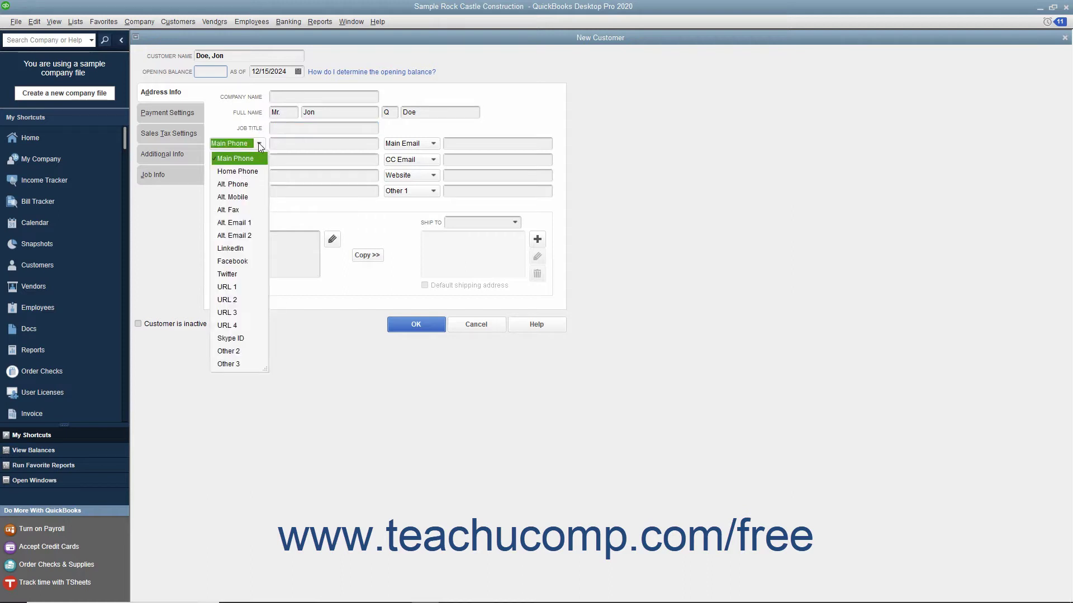
left_click(259, 145)
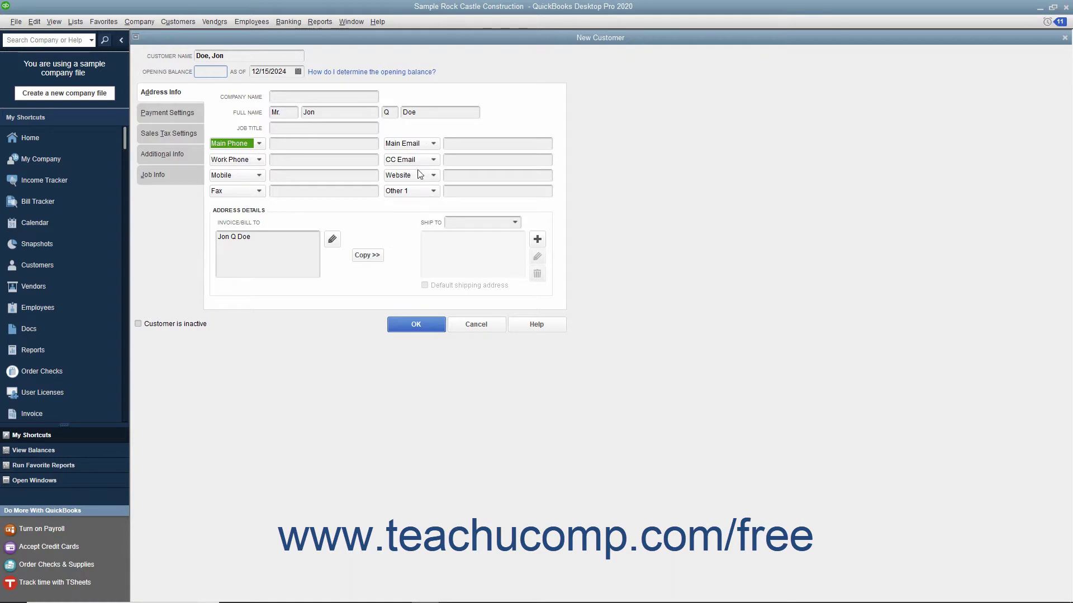
left_click(258, 144)
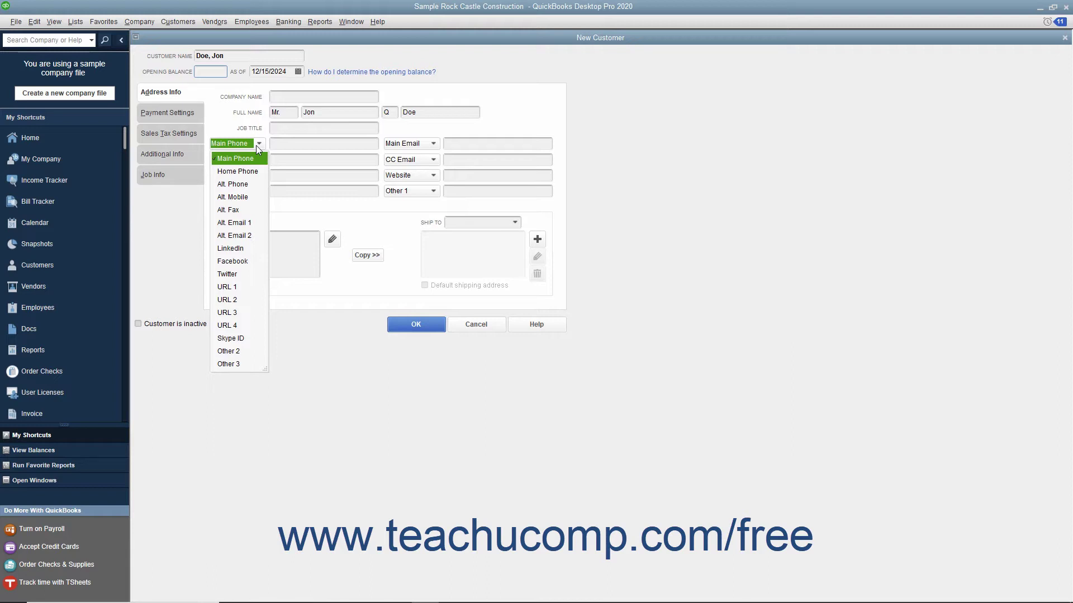
left_click(256, 145)
left_click(292, 147)
type("(800) 111-2222")
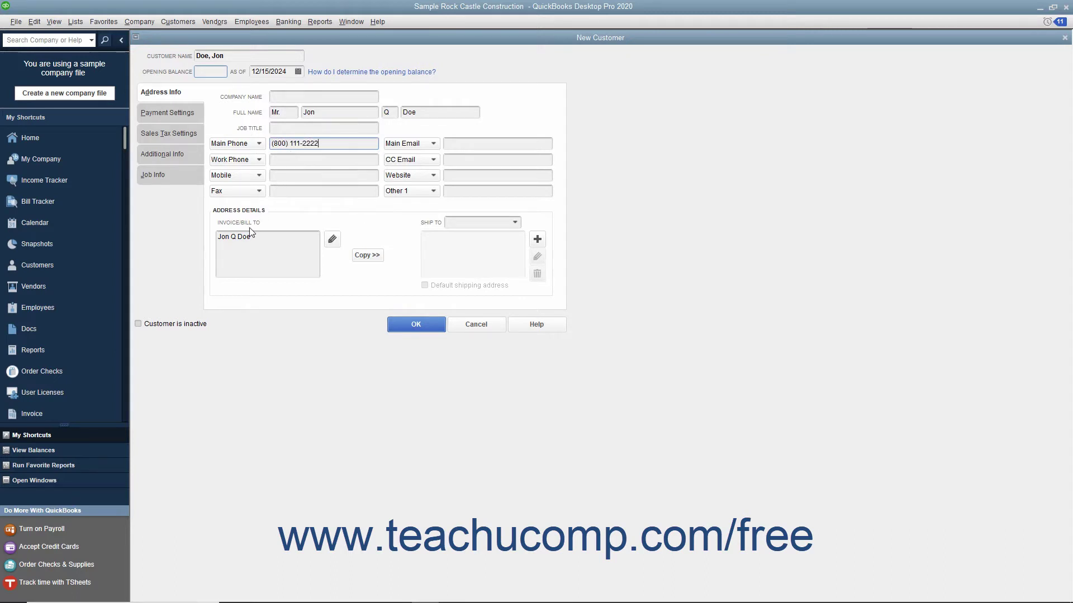
Enter the customer's street, city, state and zip code as the billing address and copy it to the default shipping address Ship To 1
left_click(225, 249)
left_click(329, 242)
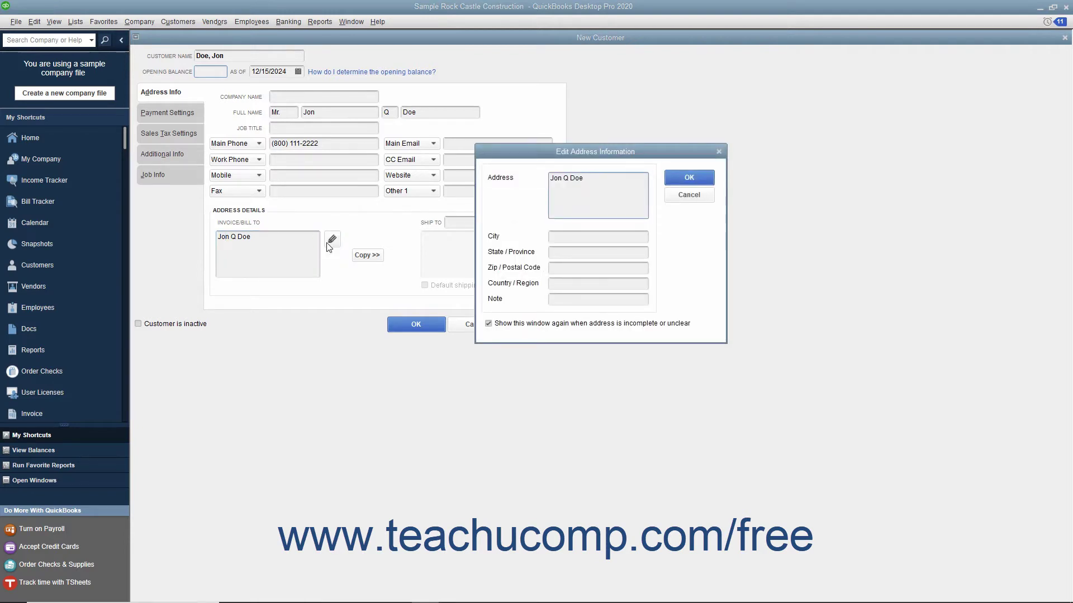
key("Return")
type("100 Main St.")
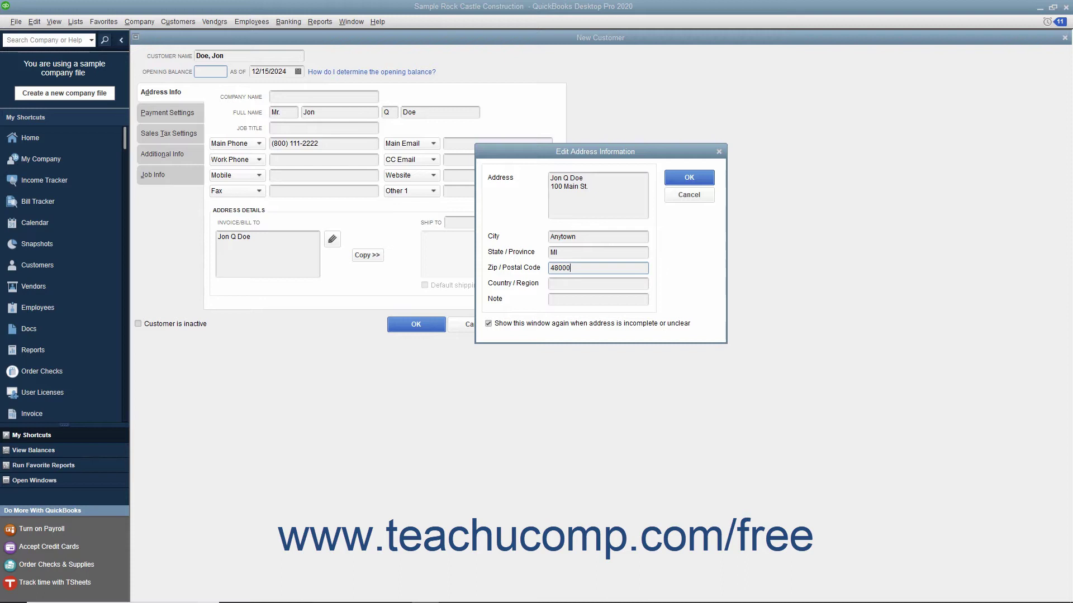
left_click(671, 179)
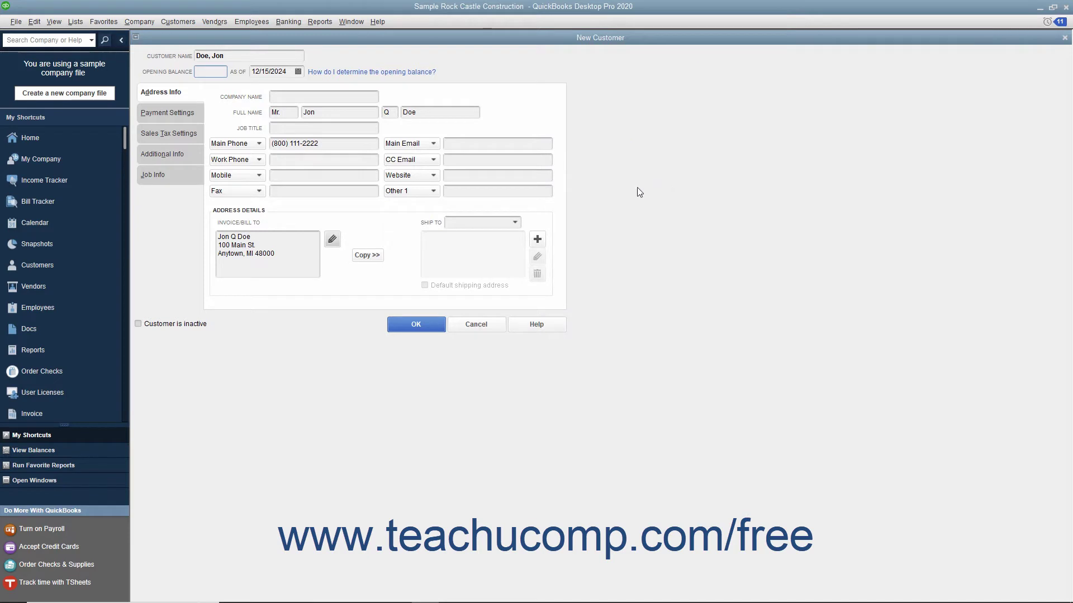
left_click(367, 255)
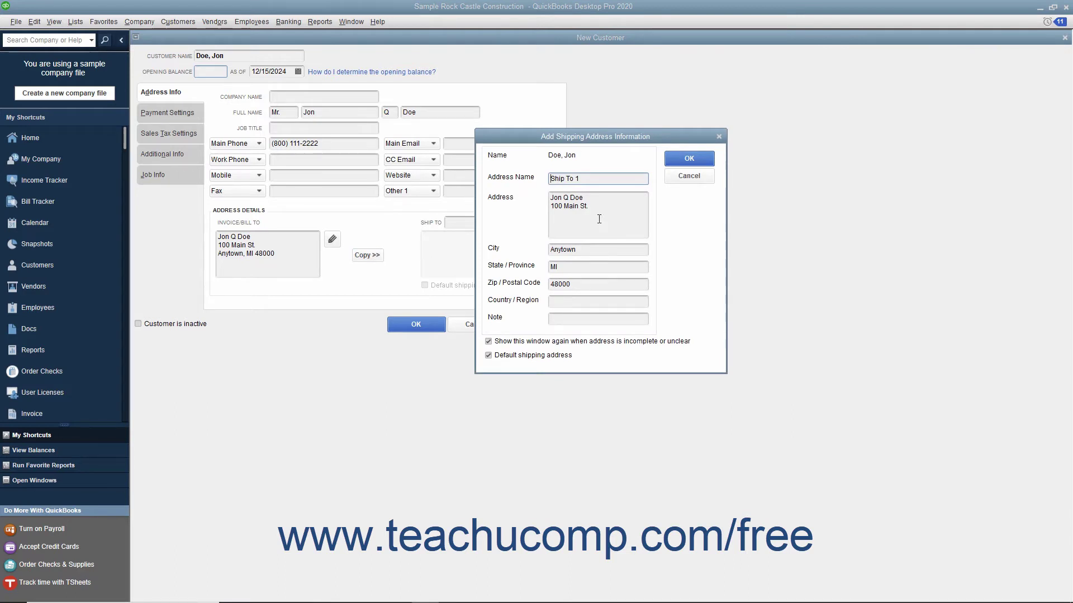
left_click(701, 158)
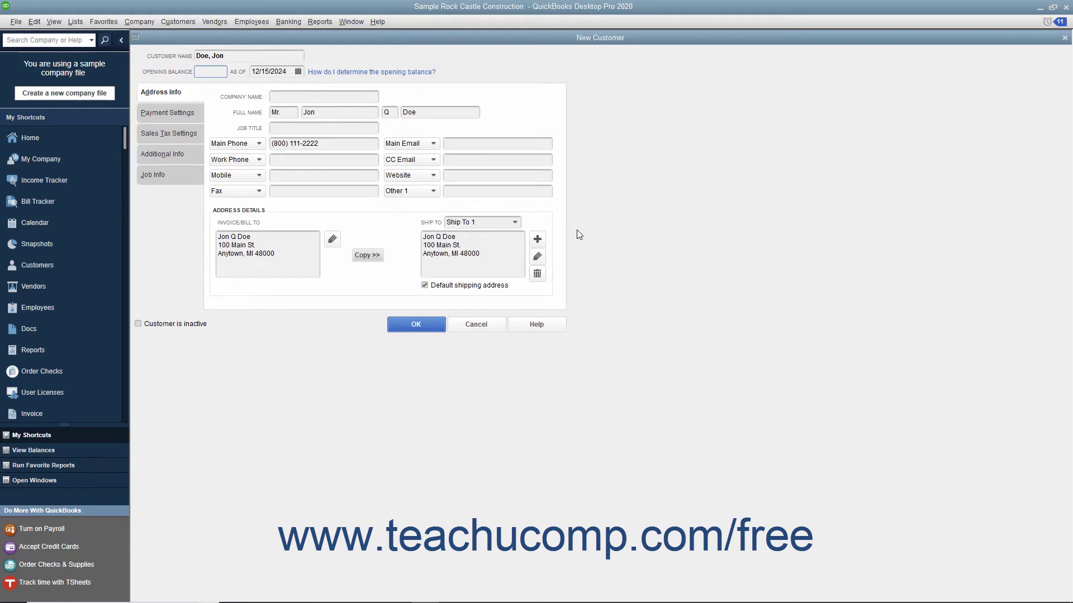
Add a second, non-default shipping address named Alt Ship with the customer's name, street, city, state and zip code
left_click(538, 240)
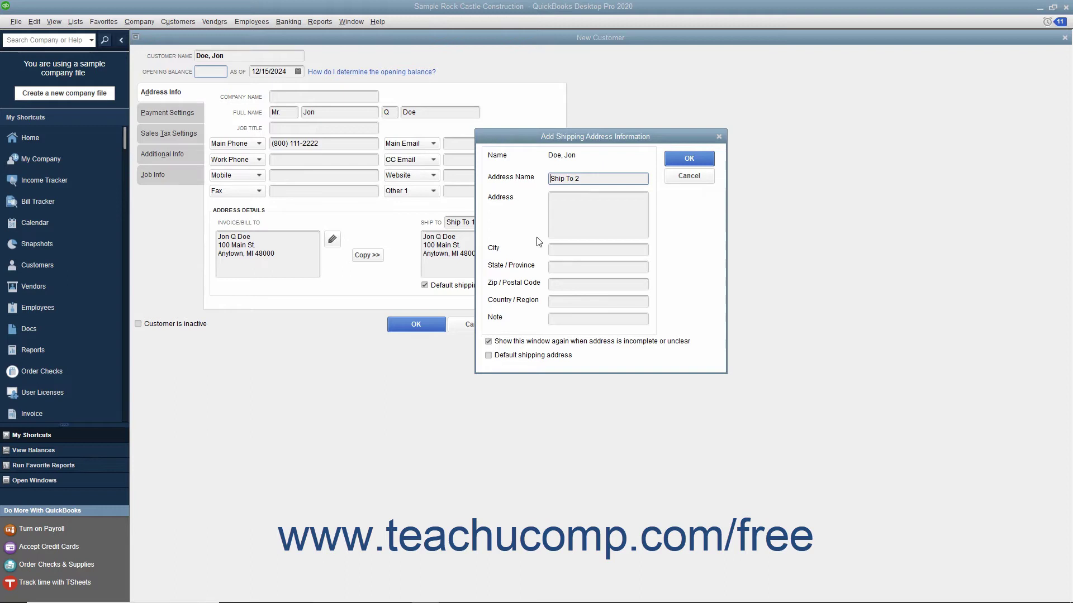
key("shift+End")
type("Alt Ship")
left_click(557, 204)
left_click(550, 250)
left_click(552, 267)
left_click(552, 286)
left_click(555, 199)
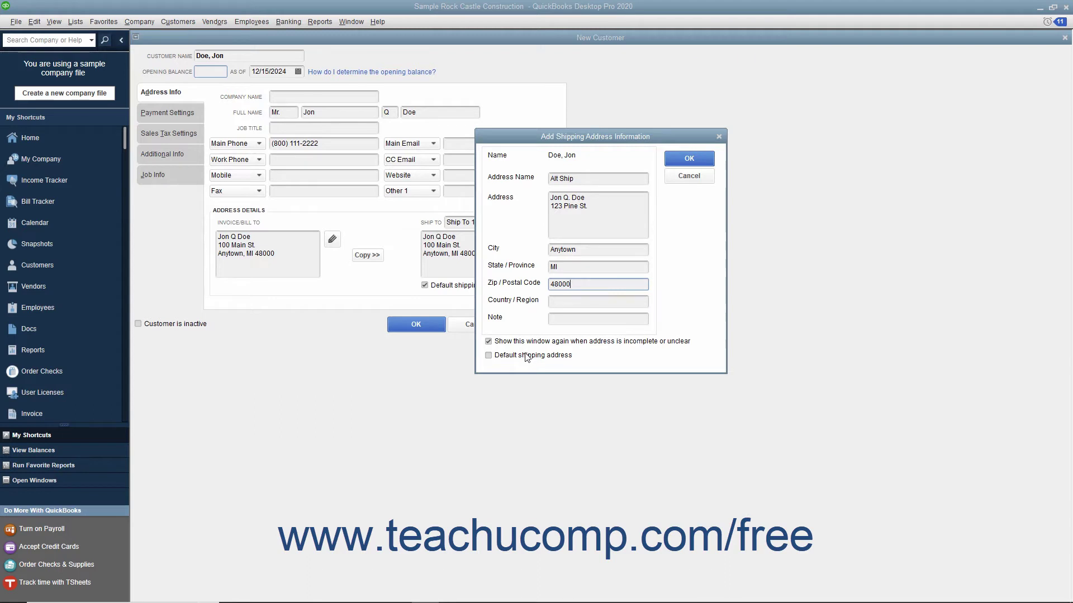
left_click(672, 162)
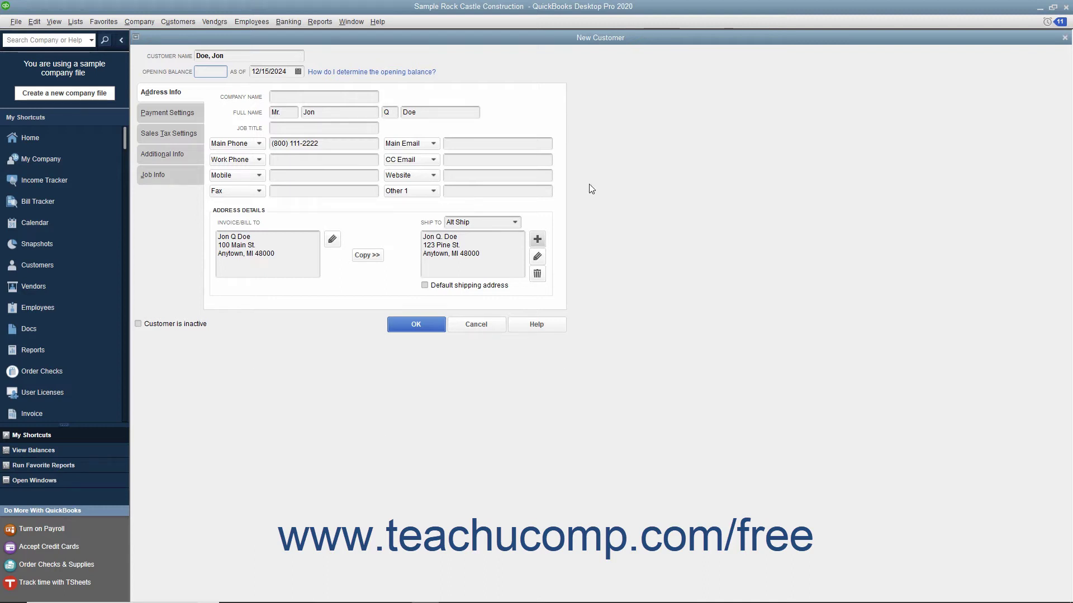
Display the Ship To 1 shipping address, then return to the Alt Ship address
left_click(514, 222)
left_click(493, 273)
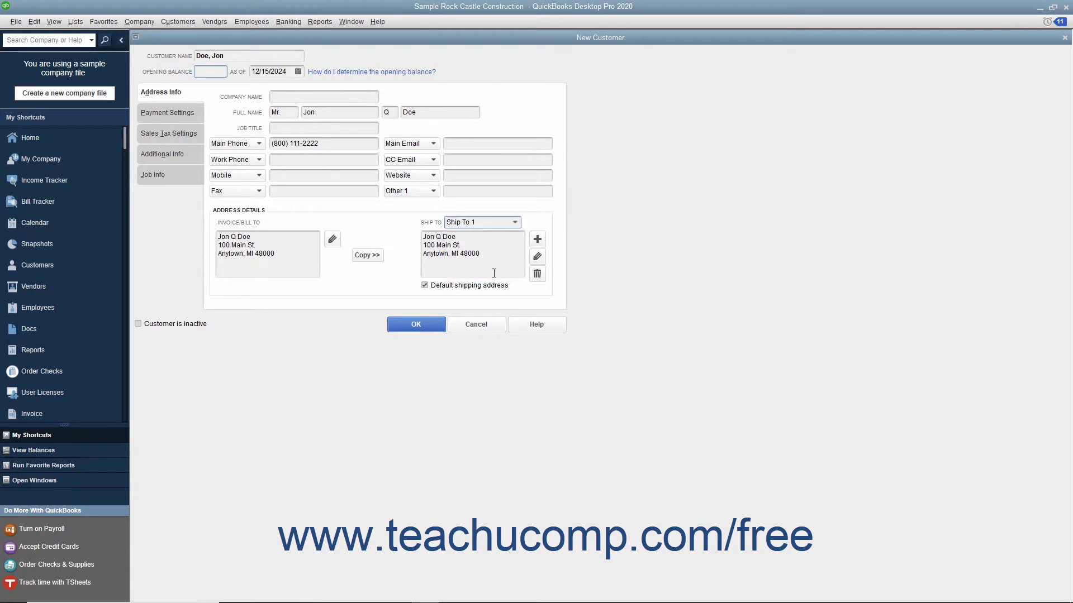
left_click(514, 222)
left_click(505, 258)
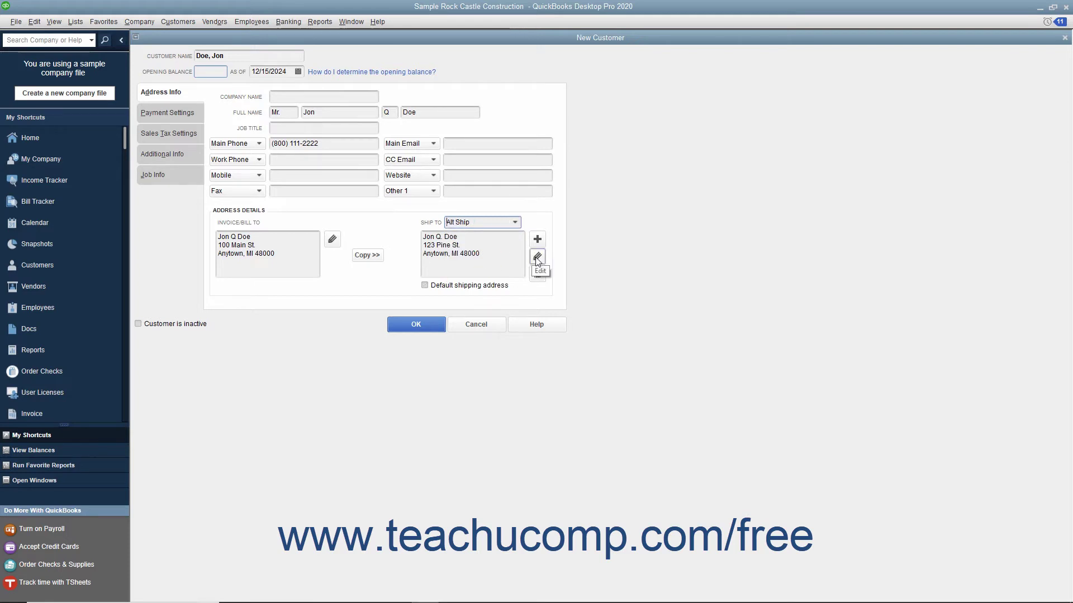
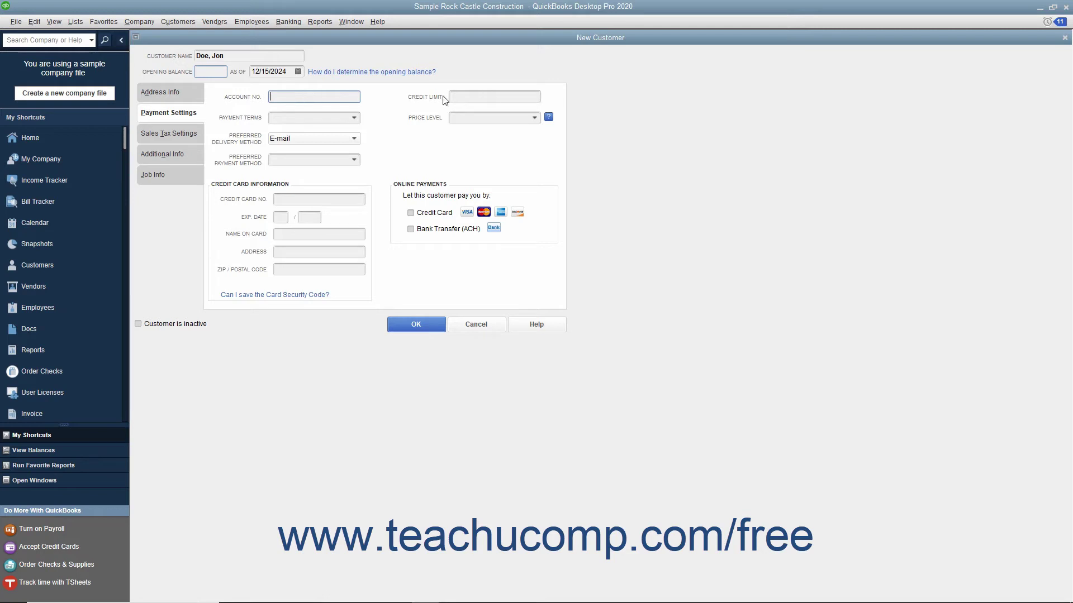
Set the customer's payment terms to Net 30 and review the available price levels without choosing one
left_click(481, 96)
left_click(351, 122)
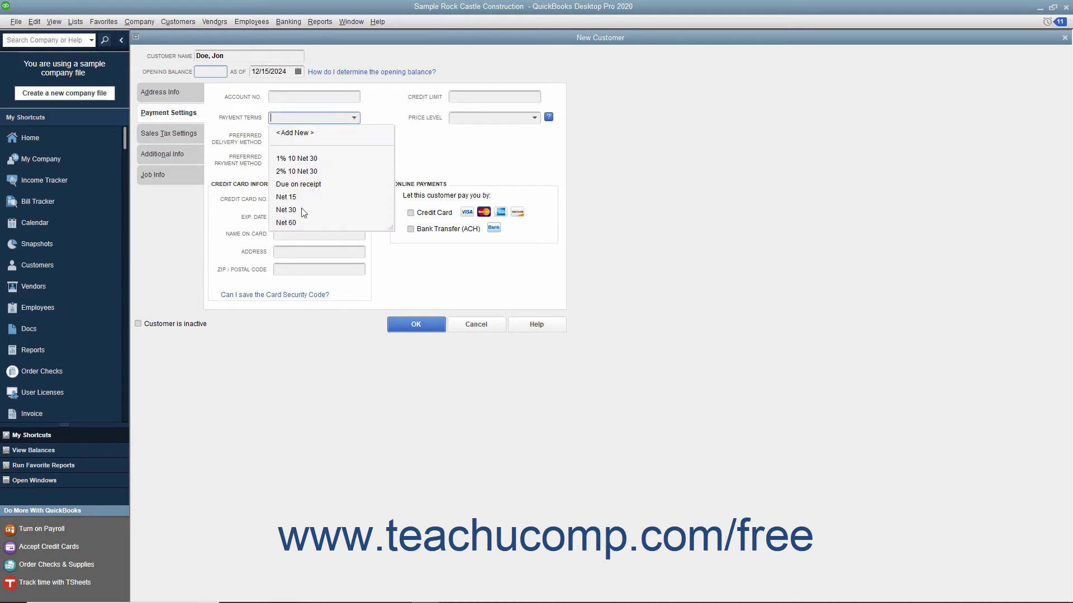
left_click(301, 207)
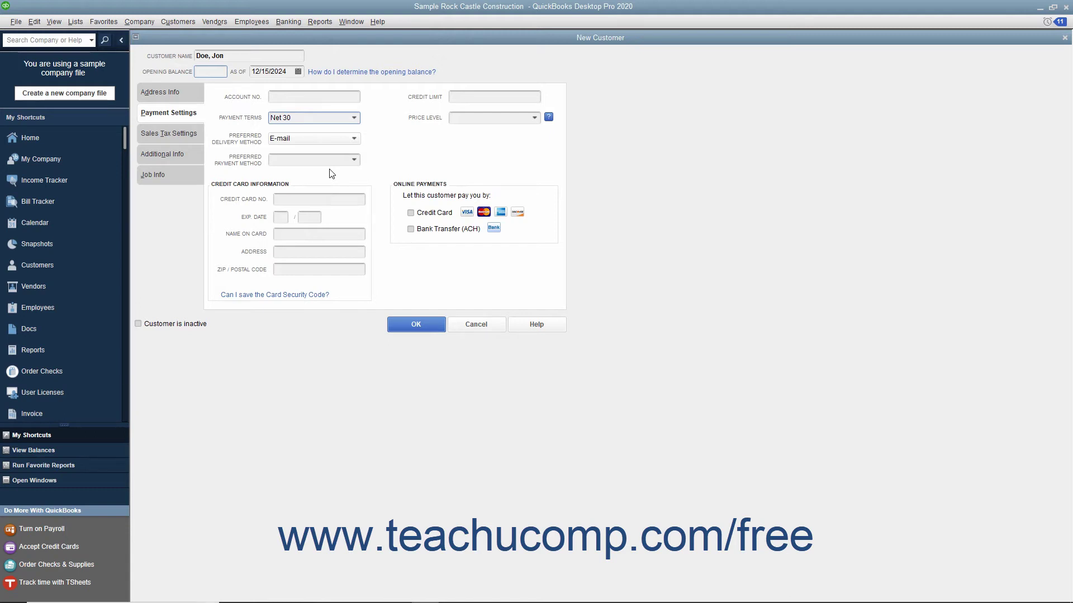
left_click(536, 119)
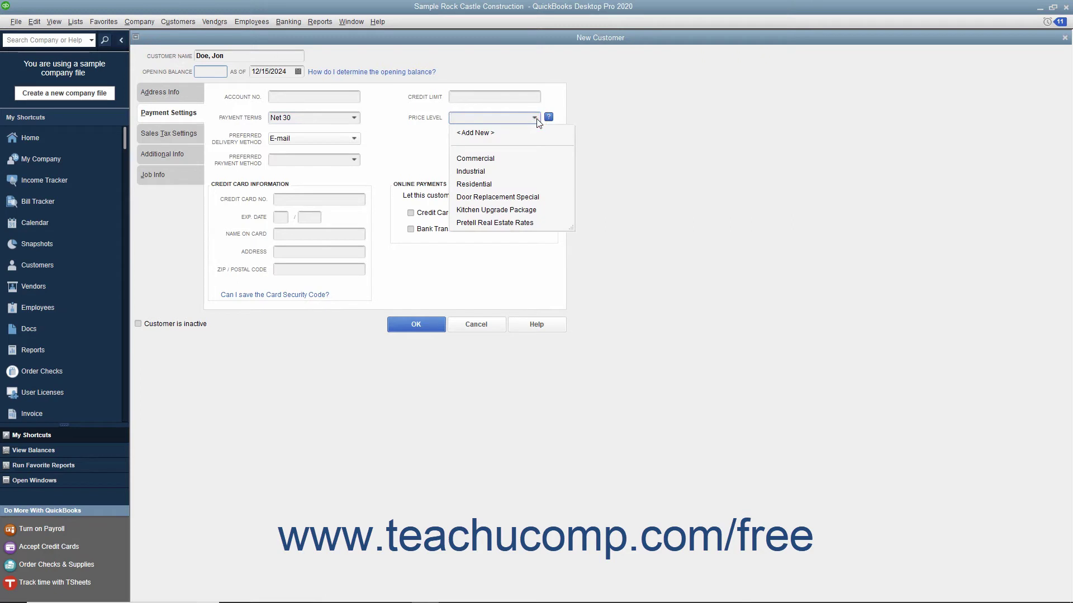
left_click(536, 118)
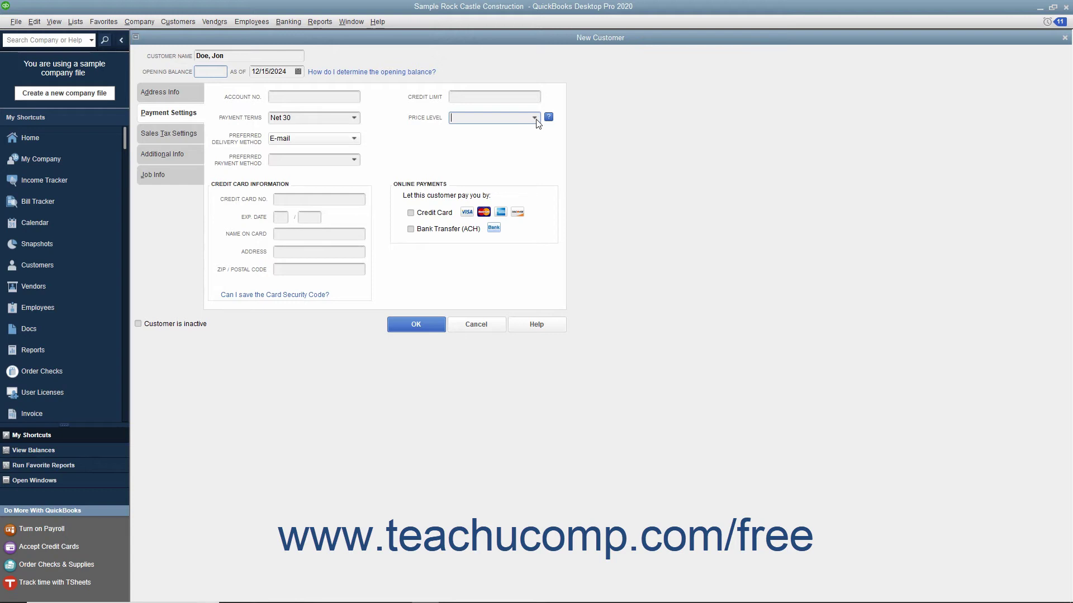
Set the preferred delivery method to Mail and the preferred payment method to Check
left_click(355, 139)
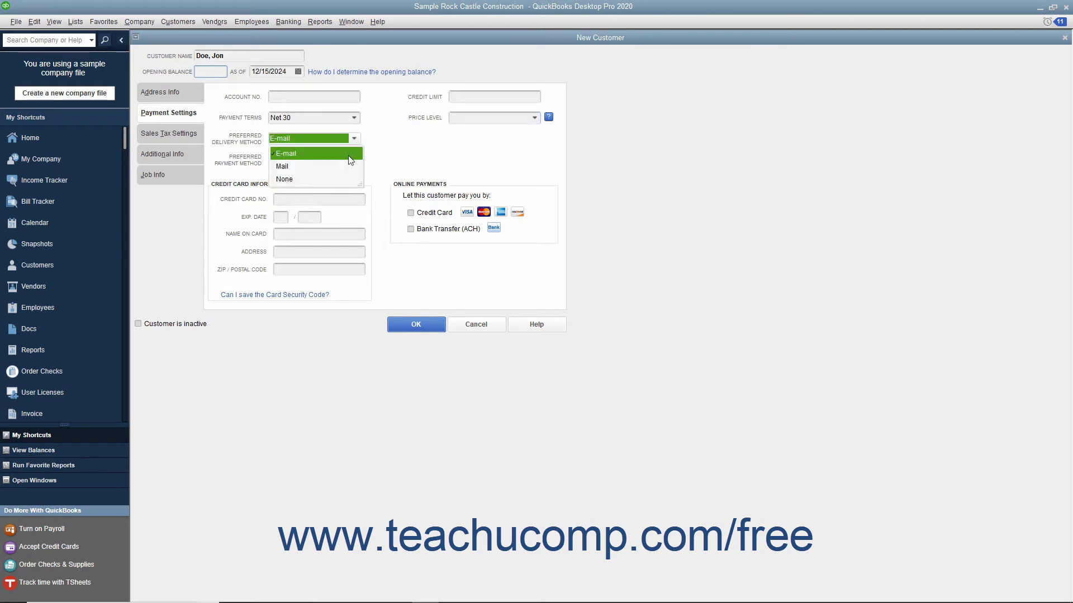
left_click(345, 163)
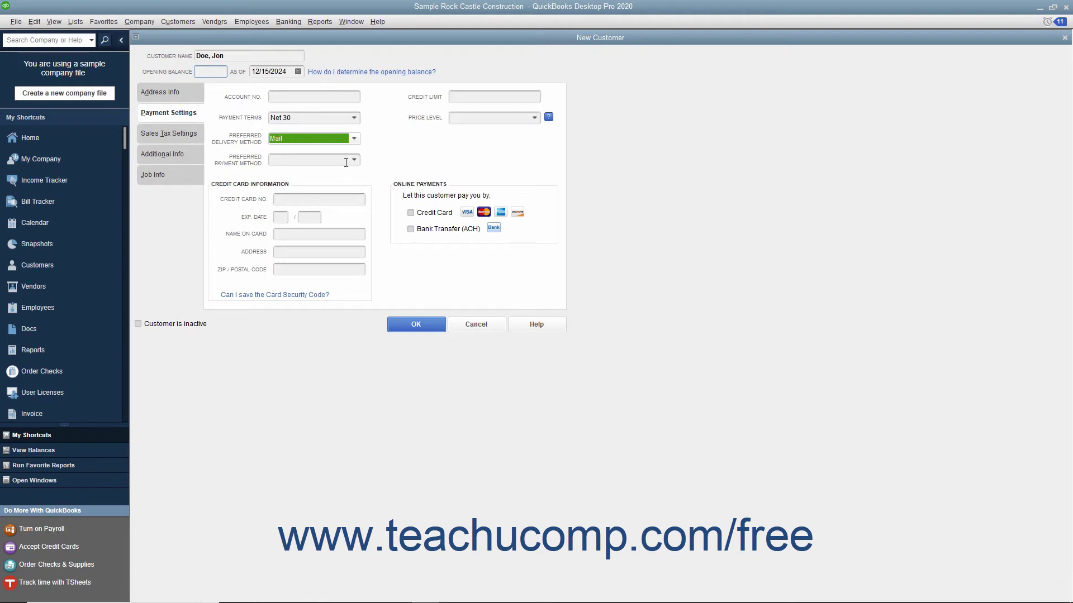
left_click(354, 161)
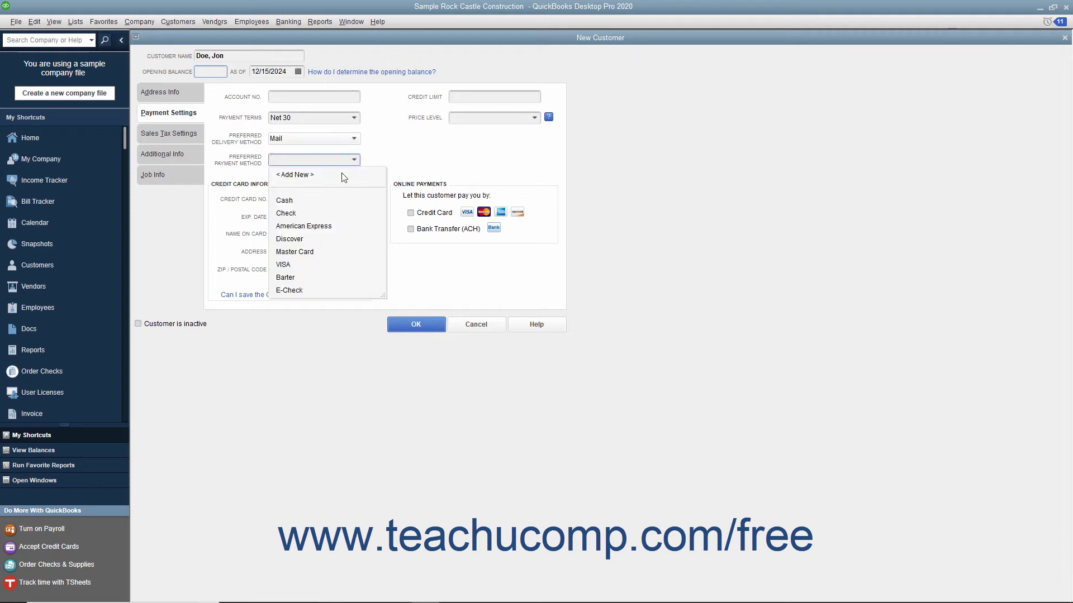
left_click(300, 214)
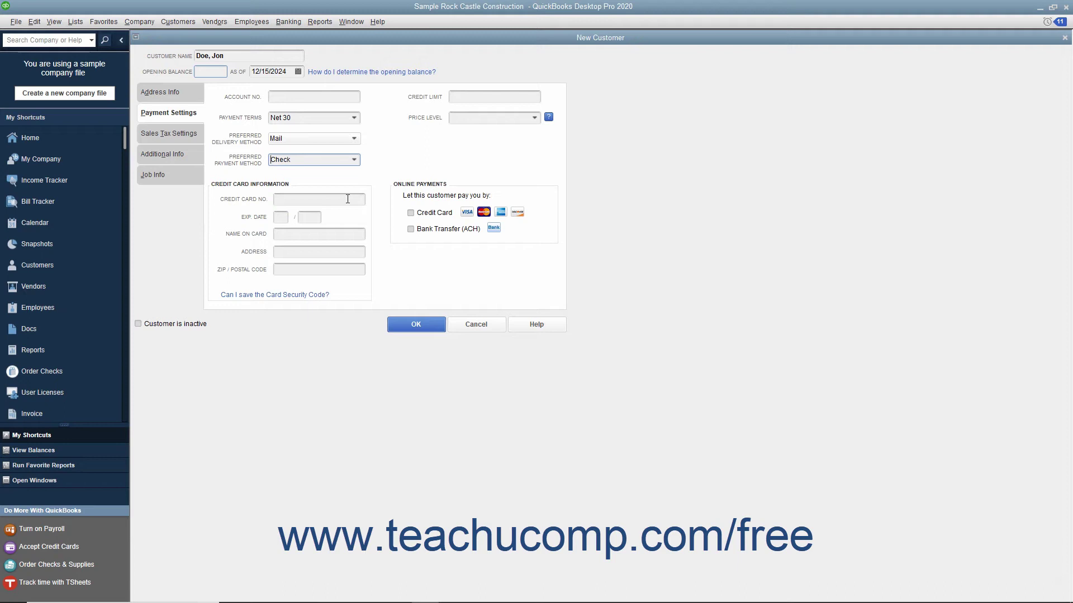
left_click(411, 213)
left_click(556, 196)
left_click(321, 199)
Review the available tax codes and tax items in the customer's sales tax settings, keeping Tax and San Tomas selected
left_click(187, 135)
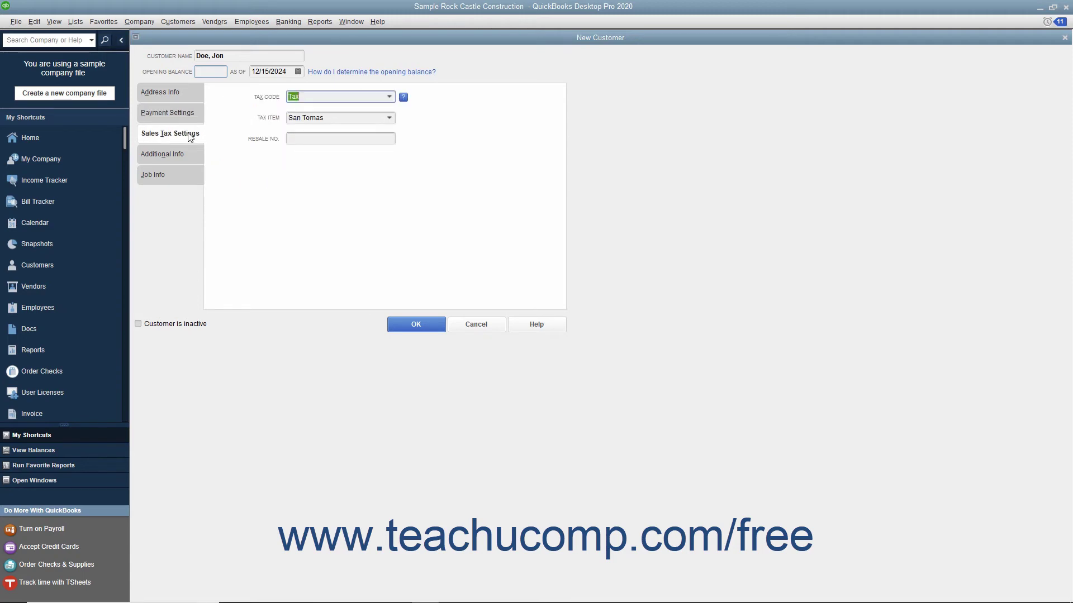
left_click(390, 99)
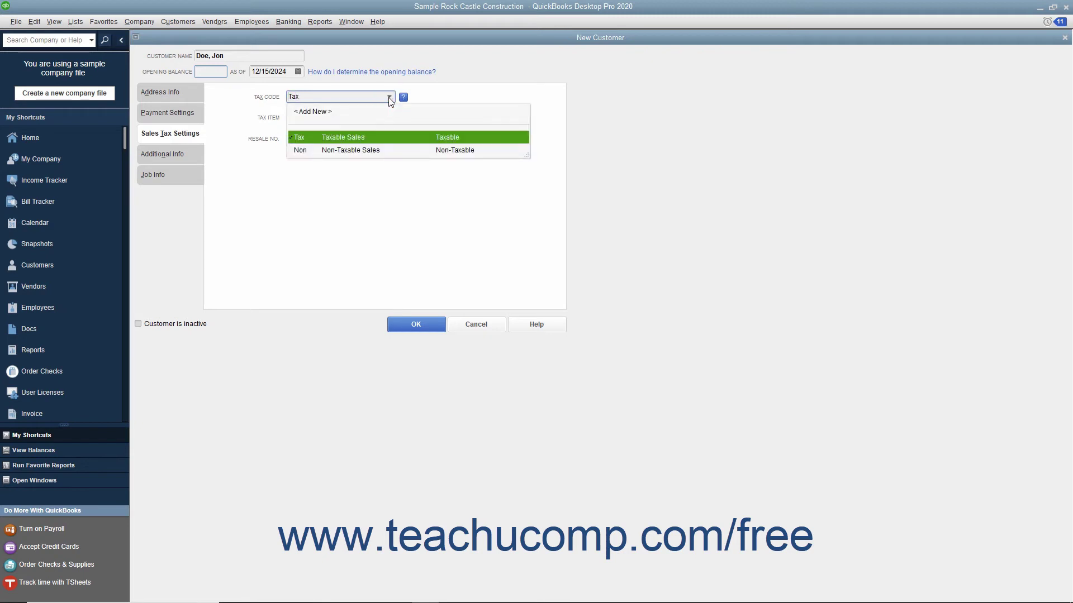
left_click(383, 138)
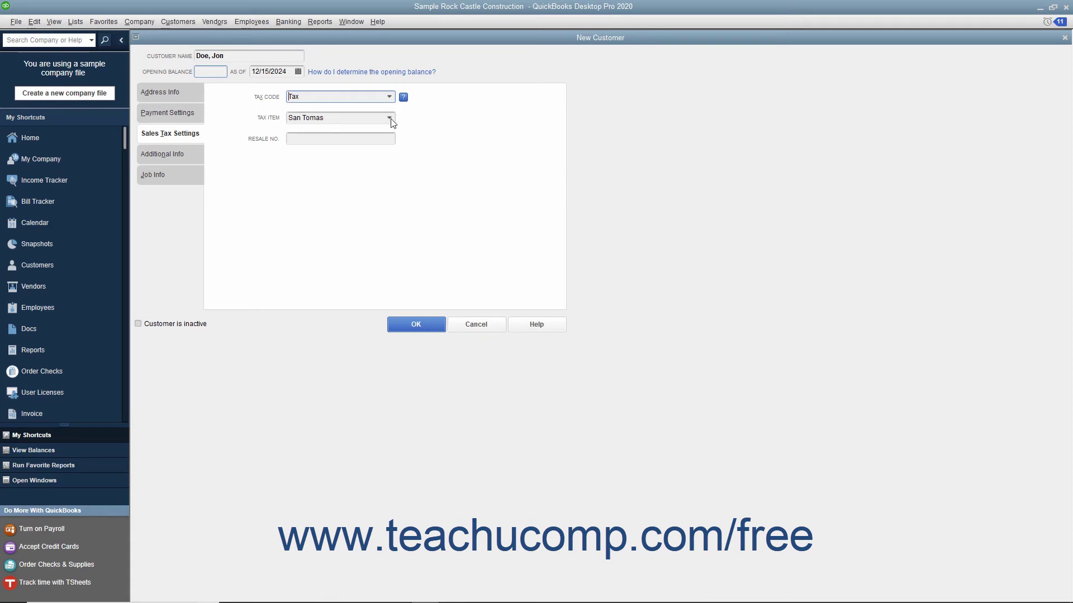
left_click(390, 118)
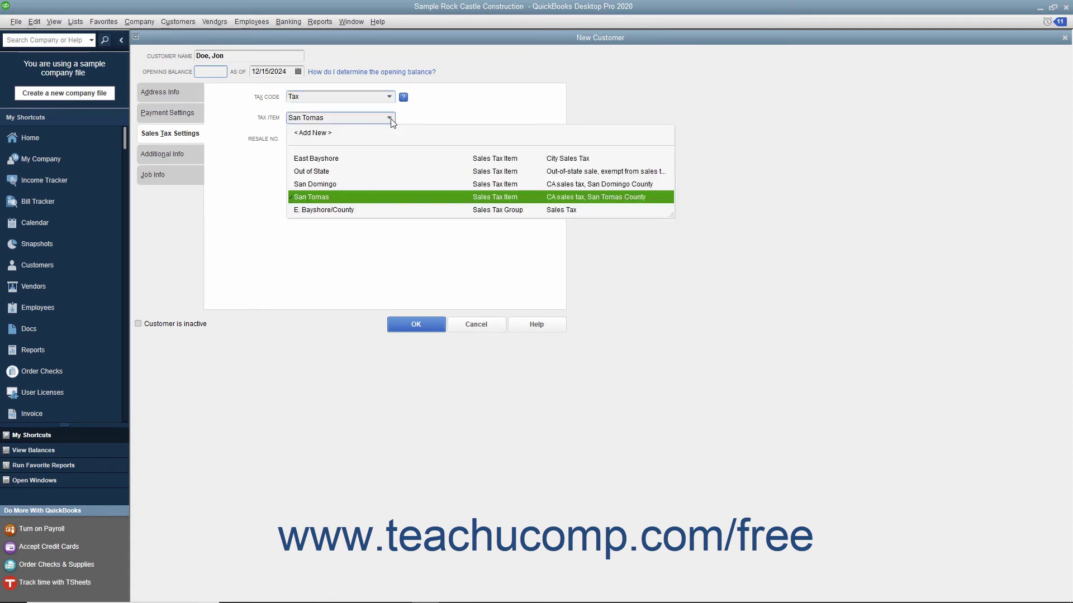
left_click(390, 118)
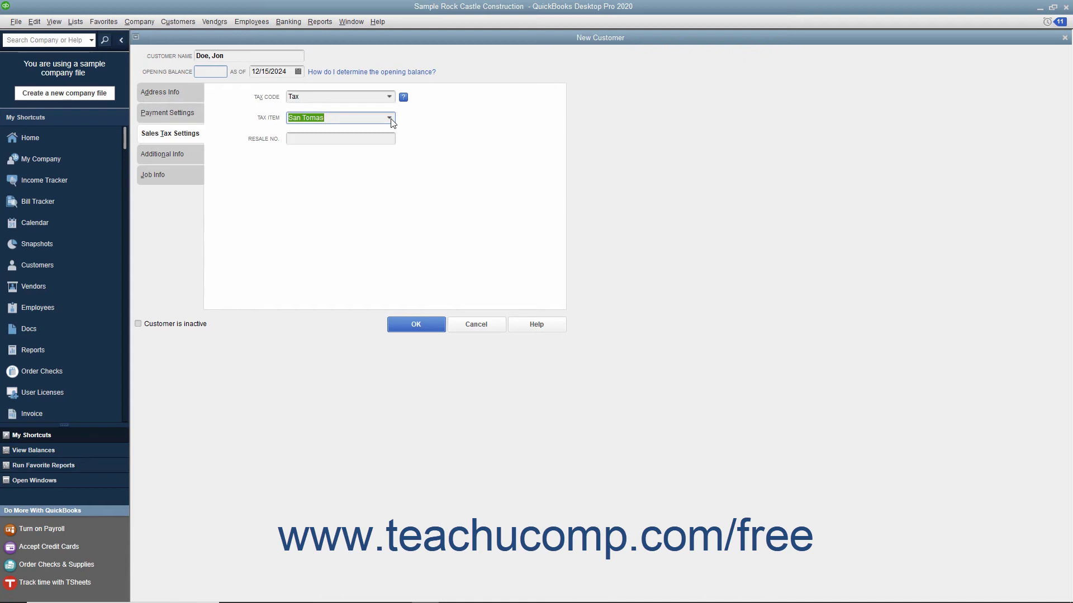
Set the customer's sales tax code to Non
key("shift+Tab")
type("N")
key("Tab")
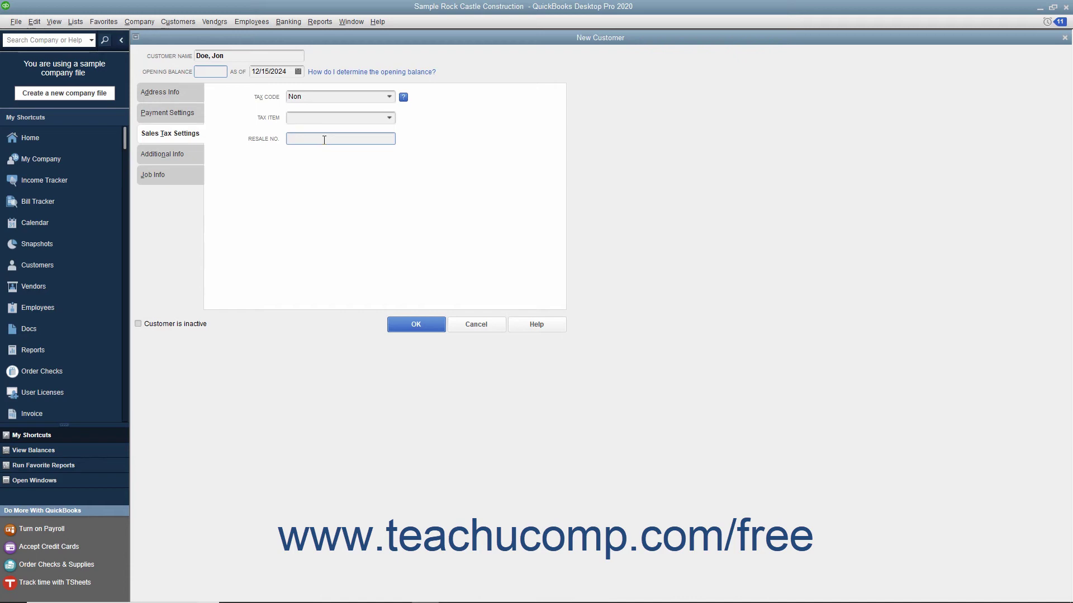
Review the customer type, rep and custom field options without filling any in, and save the new customer
left_click(186, 161)
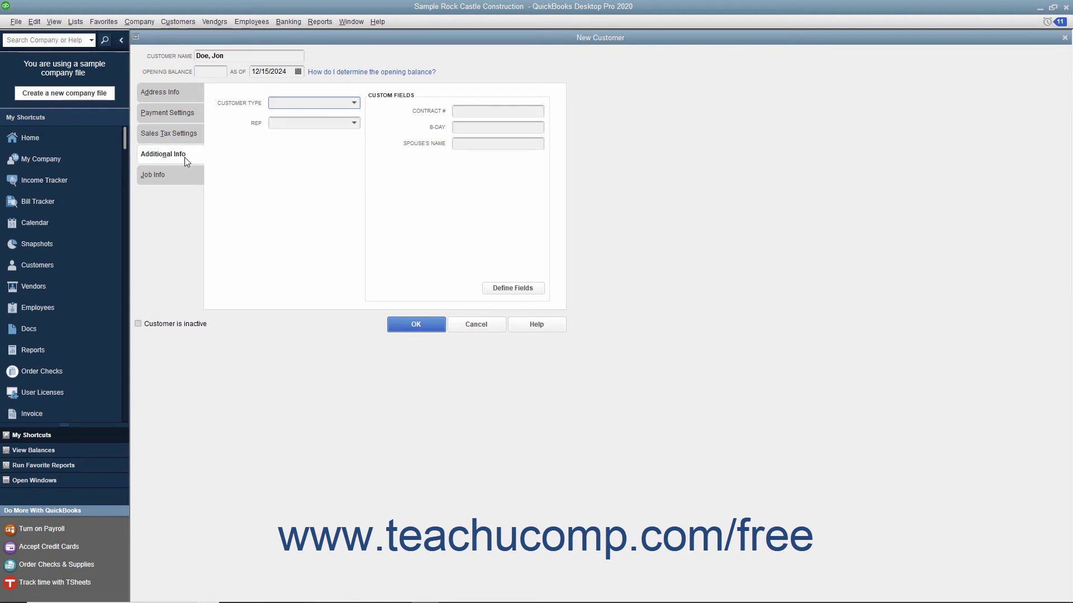
left_click(354, 103)
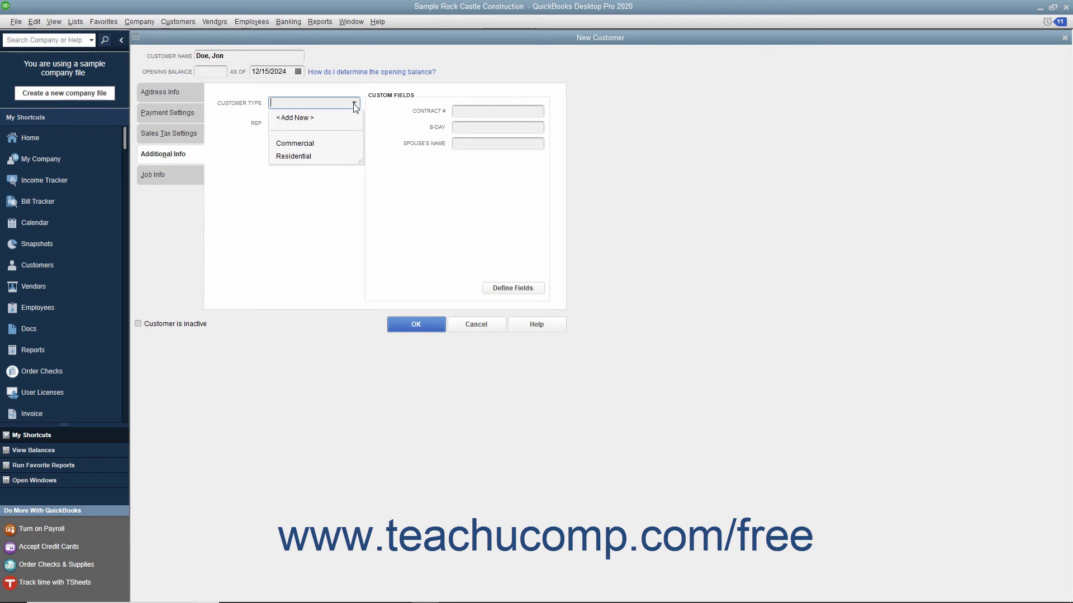
left_click(354, 104)
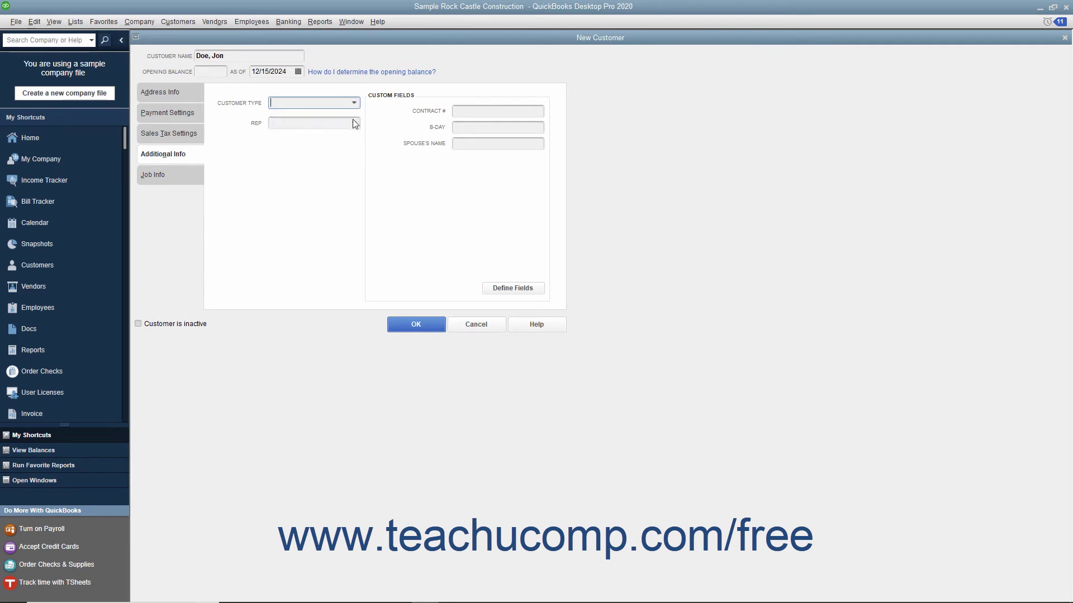
left_click(353, 120)
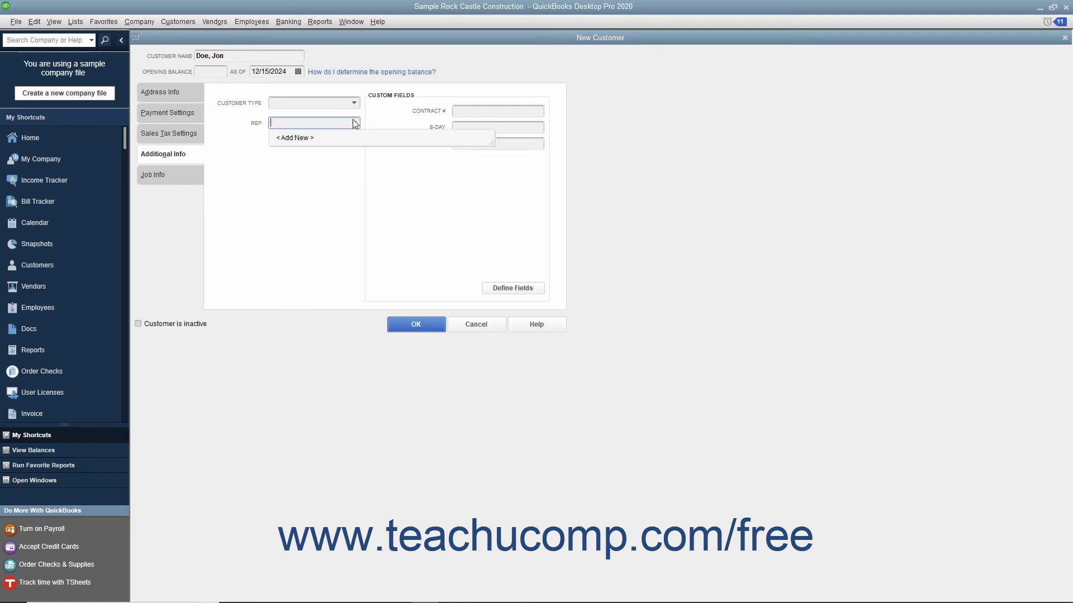
left_click(353, 122)
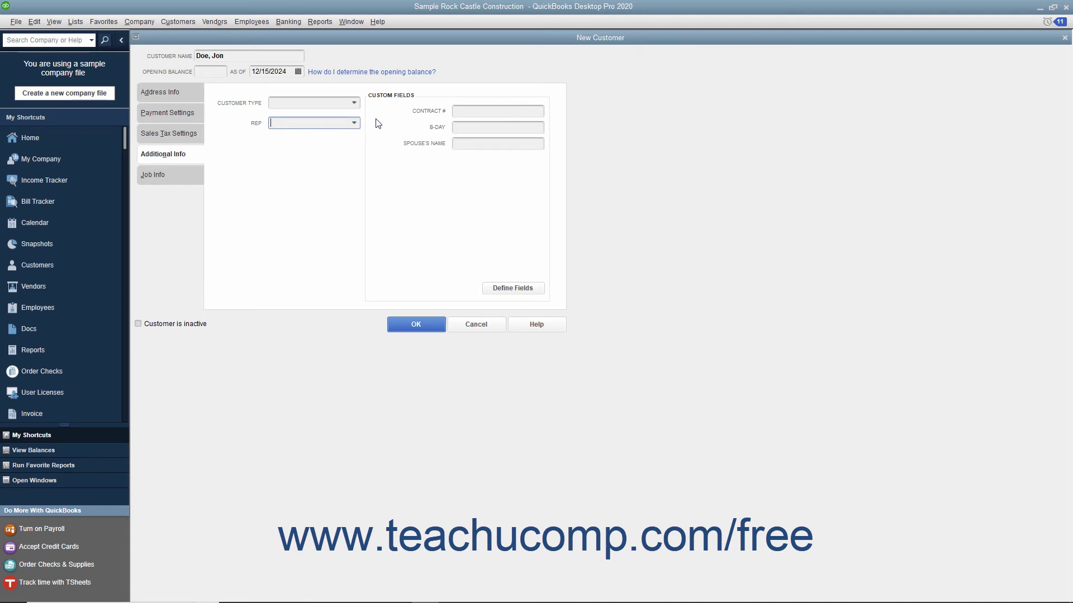
left_click(457, 111)
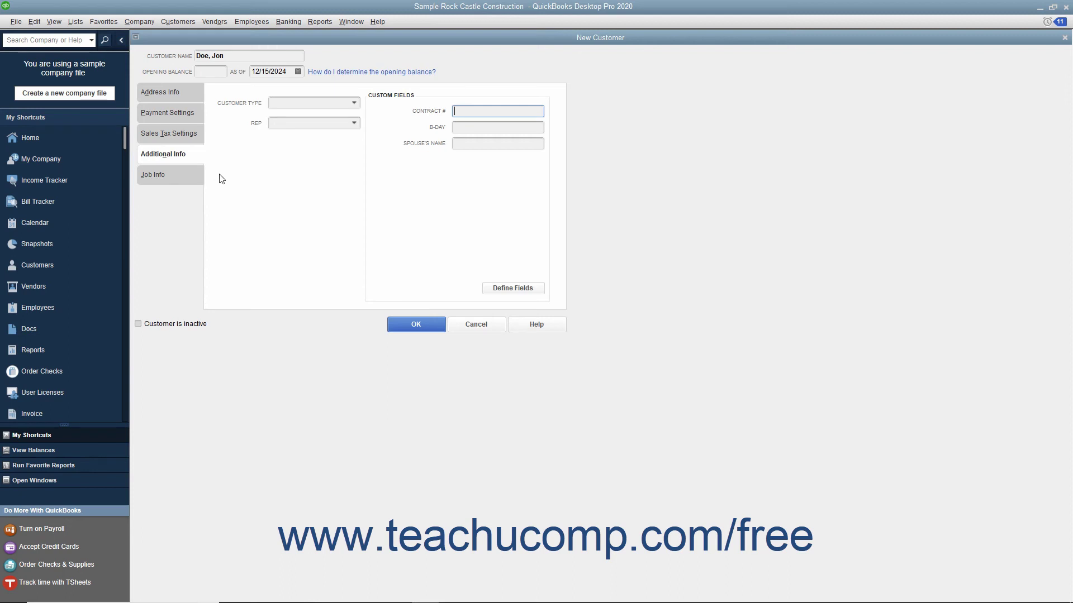
left_click(402, 324)
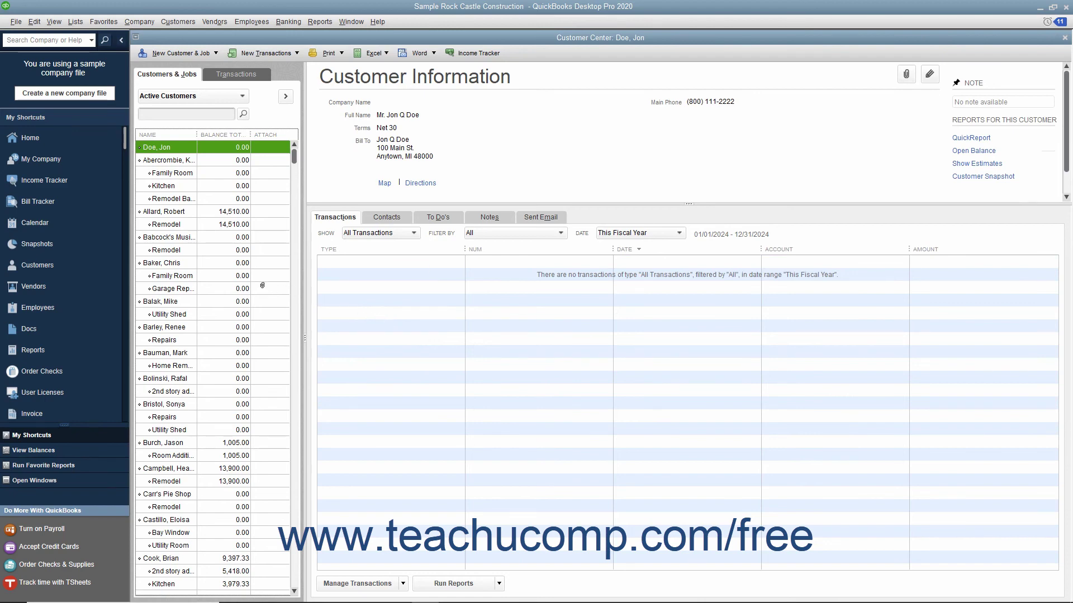
Edit the newly added customer's record, correcting the main phone number, and save the change
left_click(172, 150)
right_click(184, 150)
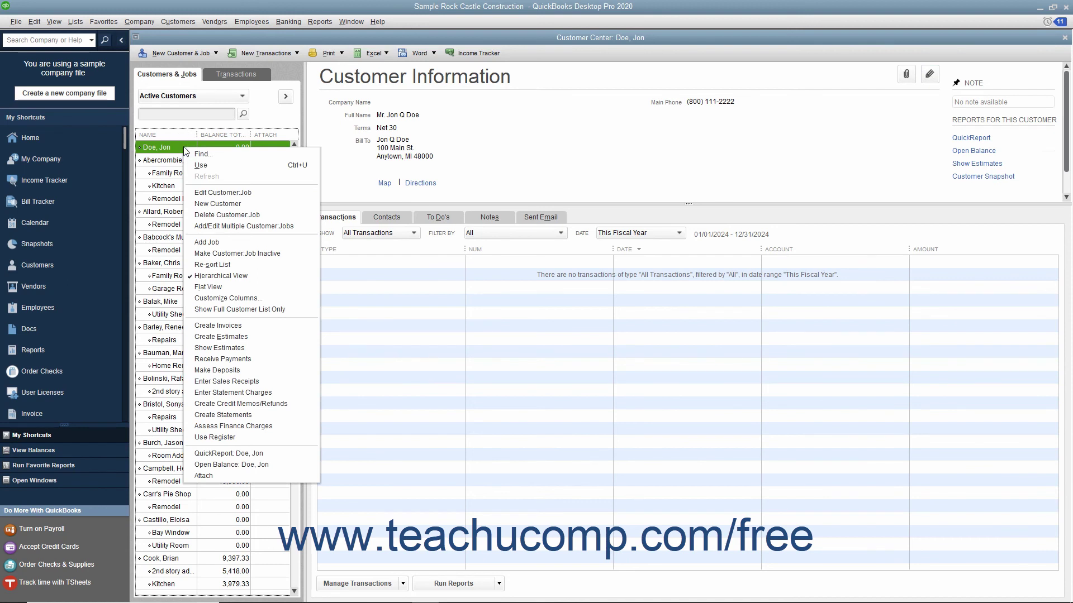
left_click(216, 193)
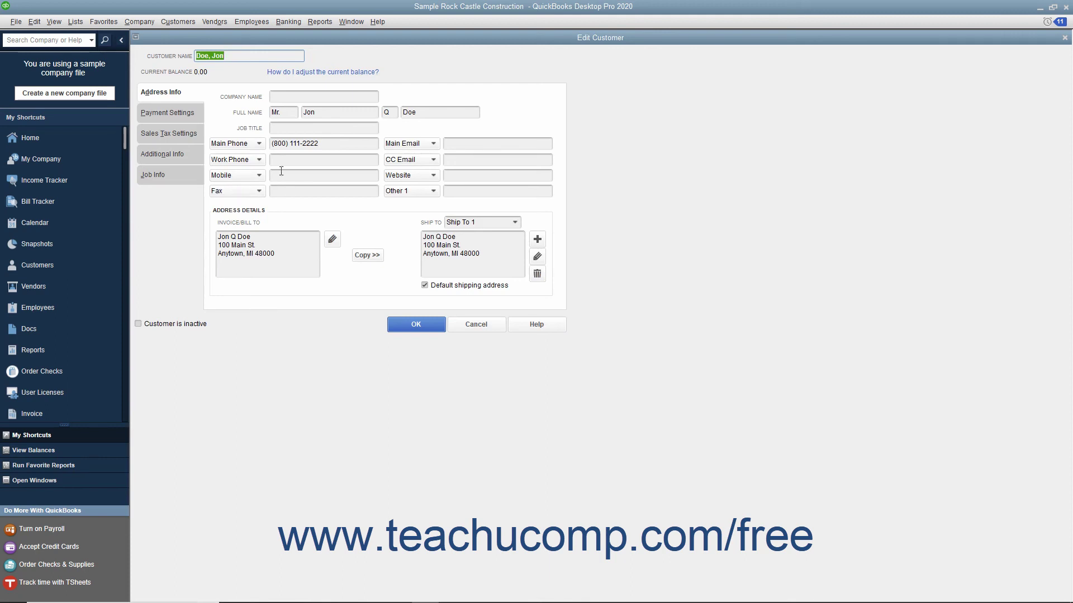
left_click(327, 144)
type("1")
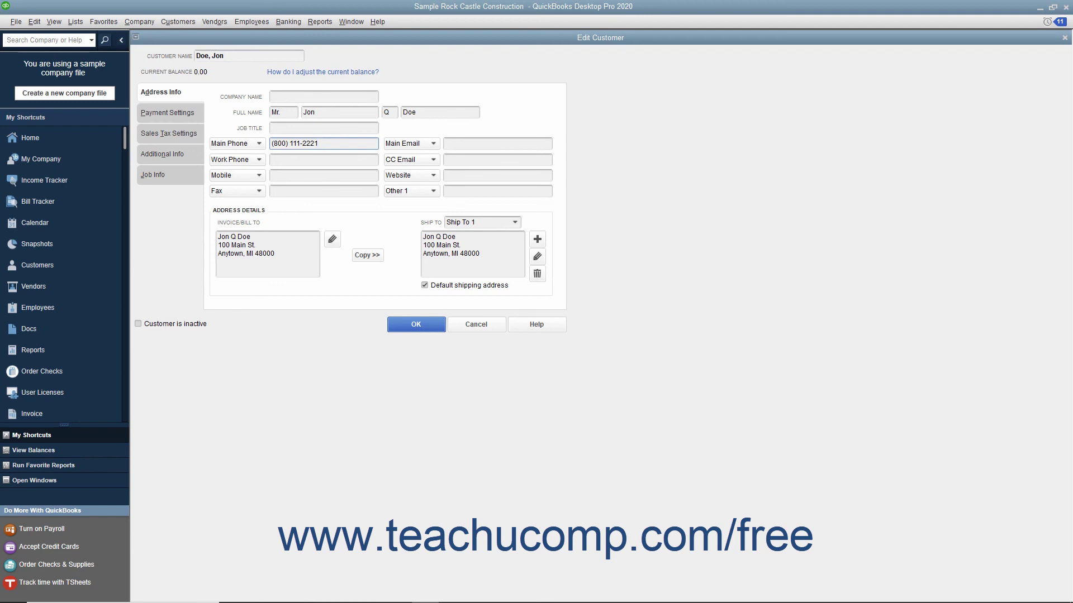
left_click(422, 324)
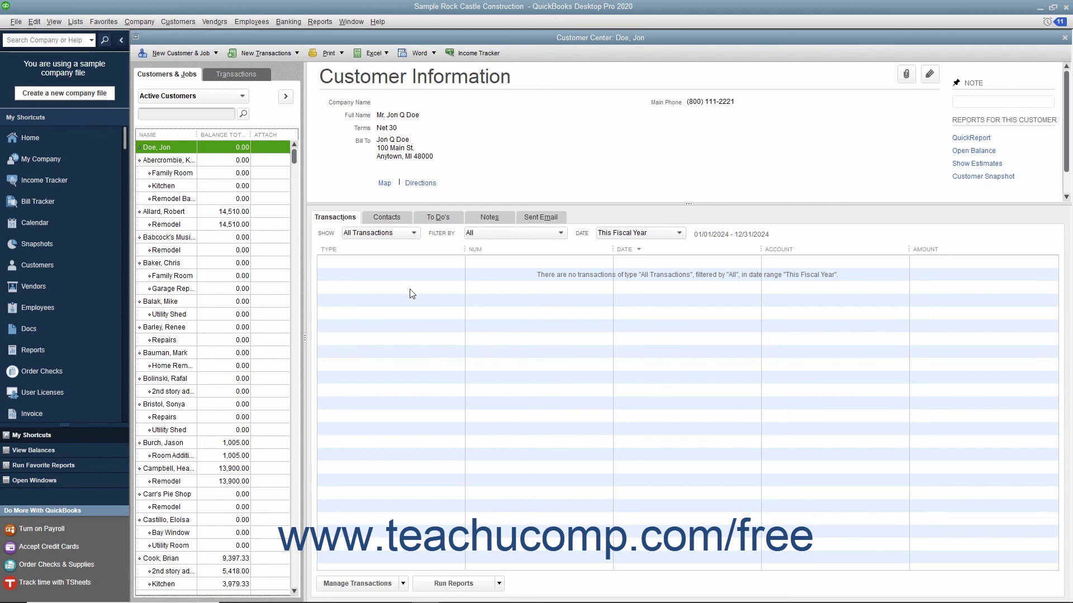
Delete the newly added customer from the Customers & Jobs list and confirm the deletion
left_click(173, 147)
left_click(34, 21)
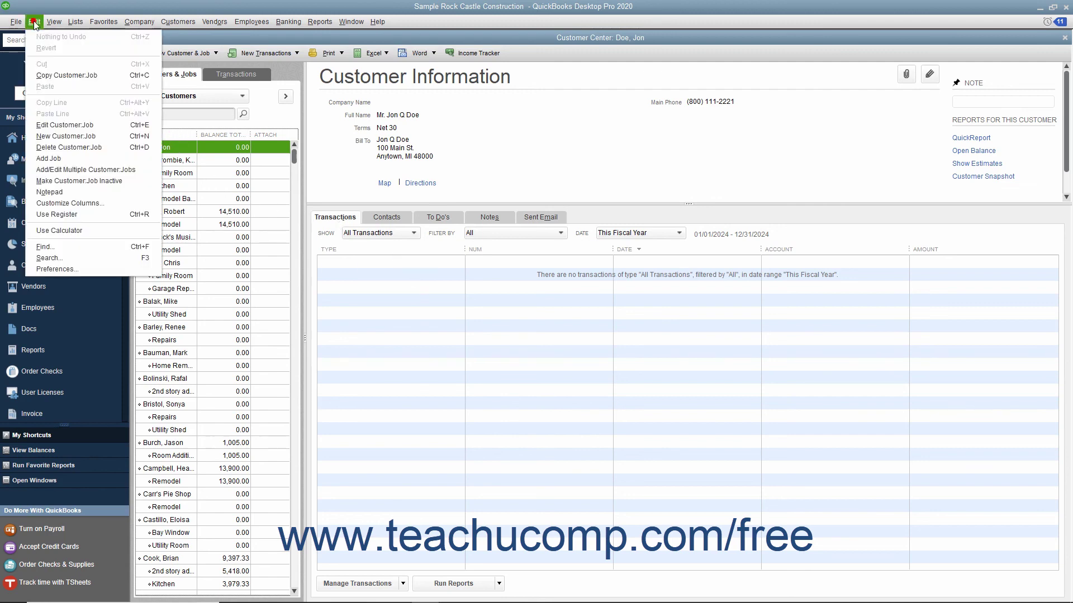
left_click(80, 147)
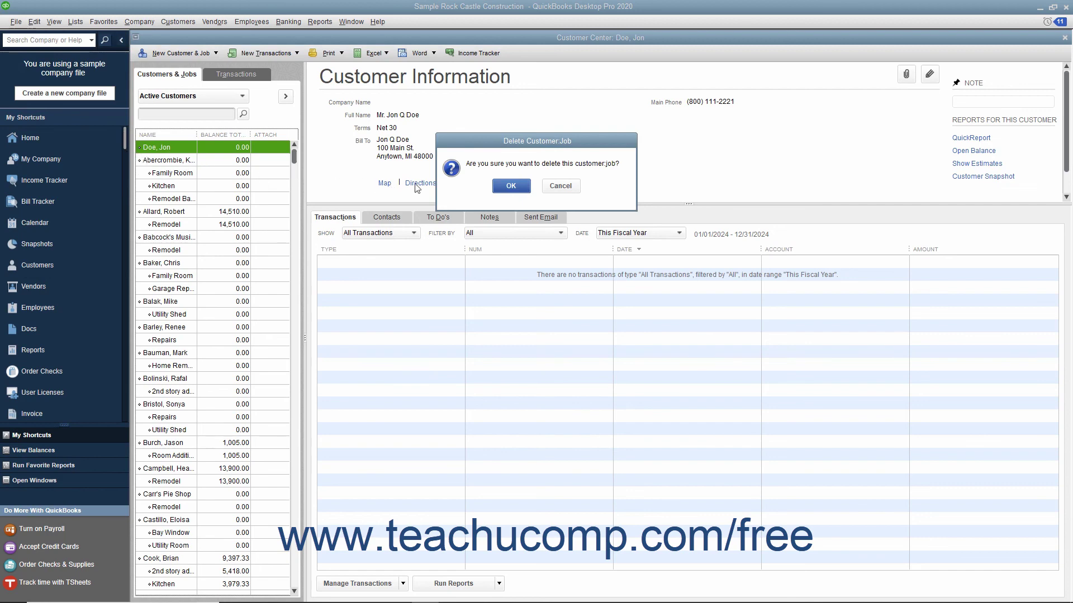
left_click(510, 186)
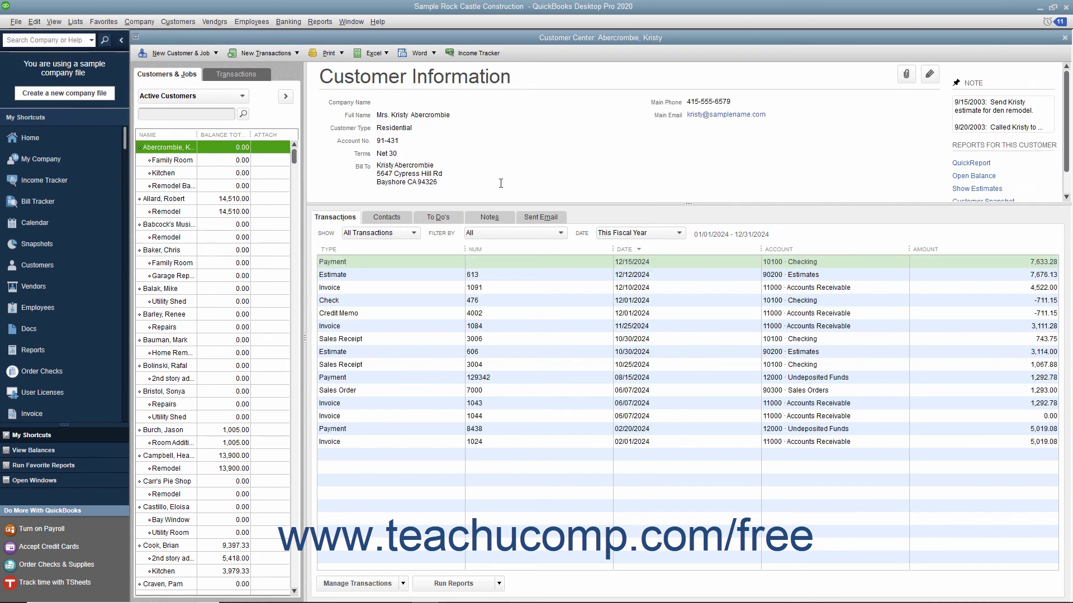